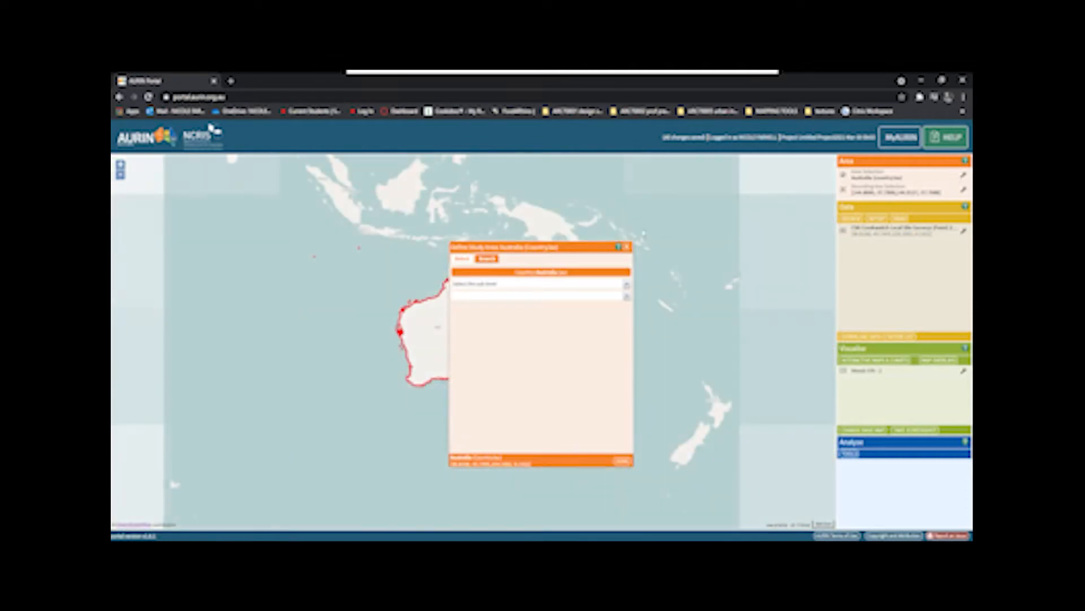
- Refine the study area within Australia to the States and Territories level and choose Victoria
left_click(626, 285)
left_click(546, 306)
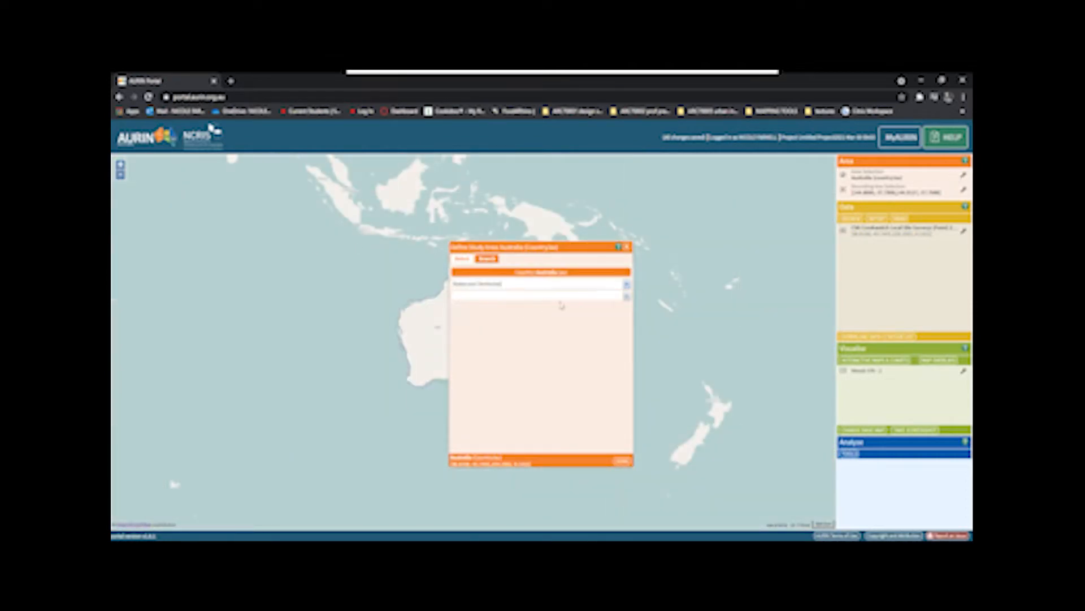
left_click(626, 297)
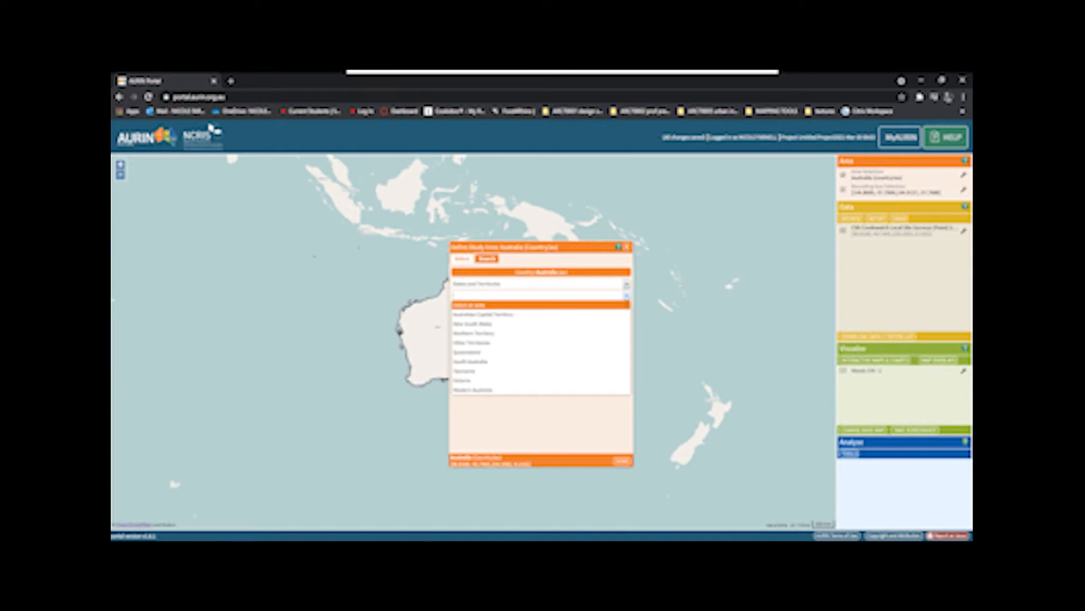
left_click(483, 381)
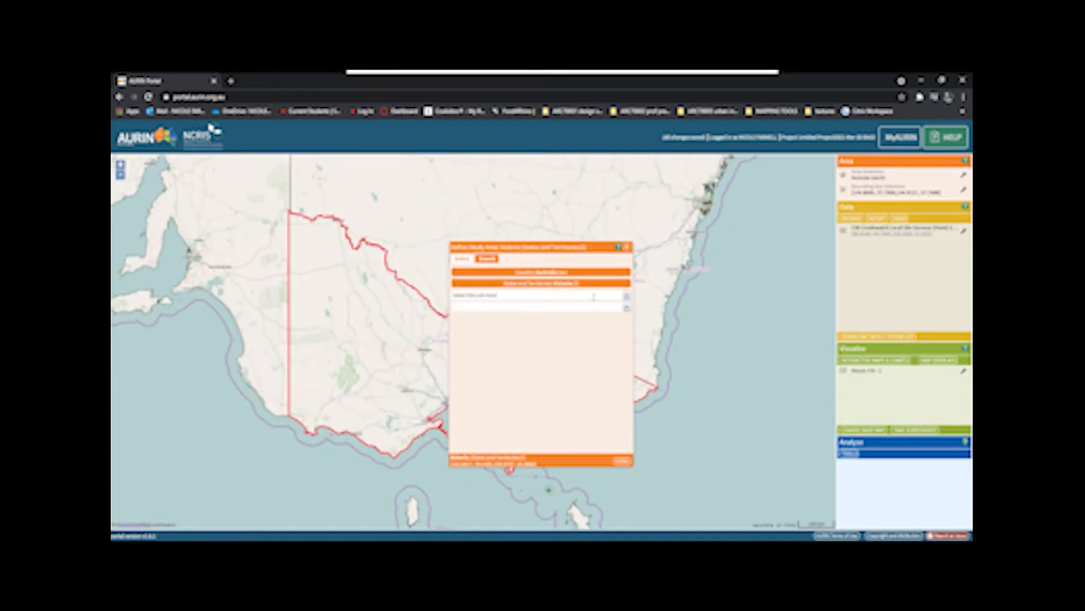
- Narrow the Victorian study area to the Maribyrnong (C) local government area and finish the area selection
left_click(626, 296)
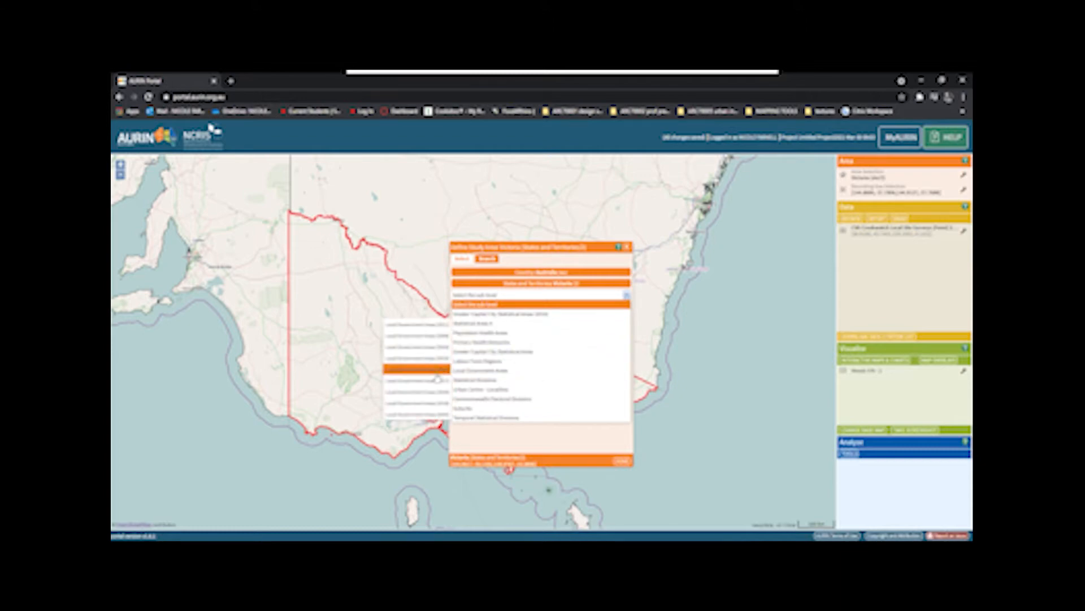
left_click(432, 403)
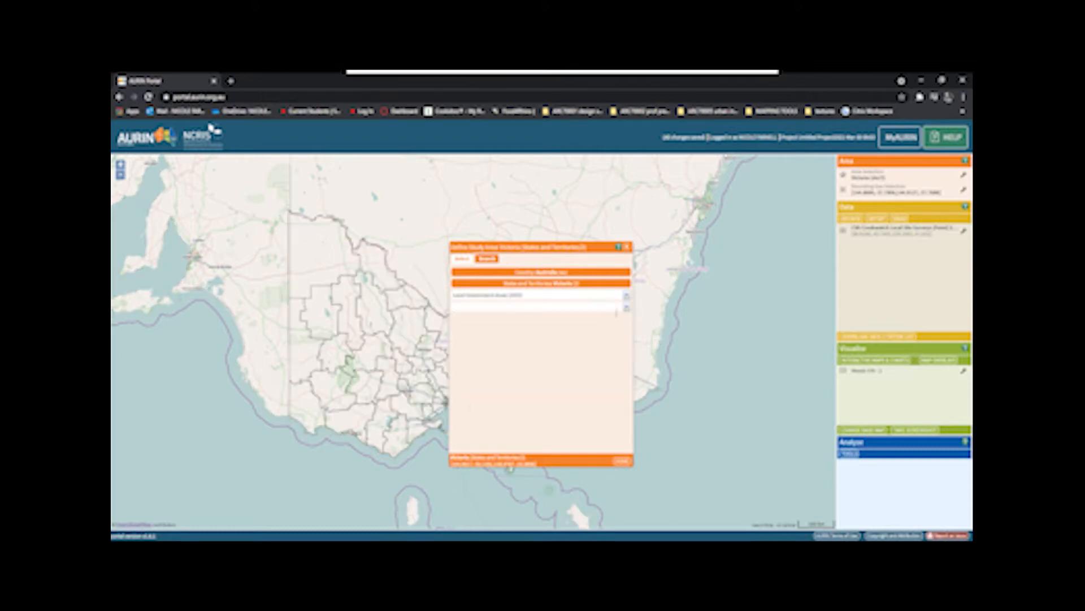
left_click(627, 308)
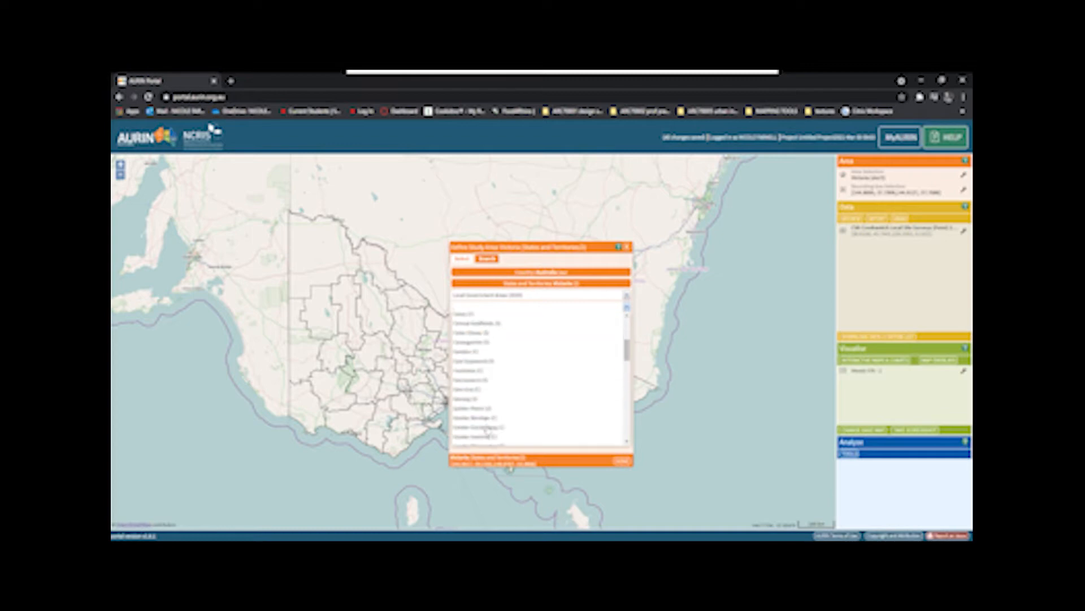
scroll(492, 421, "down", 4)
scroll(492, 422, "down", 3)
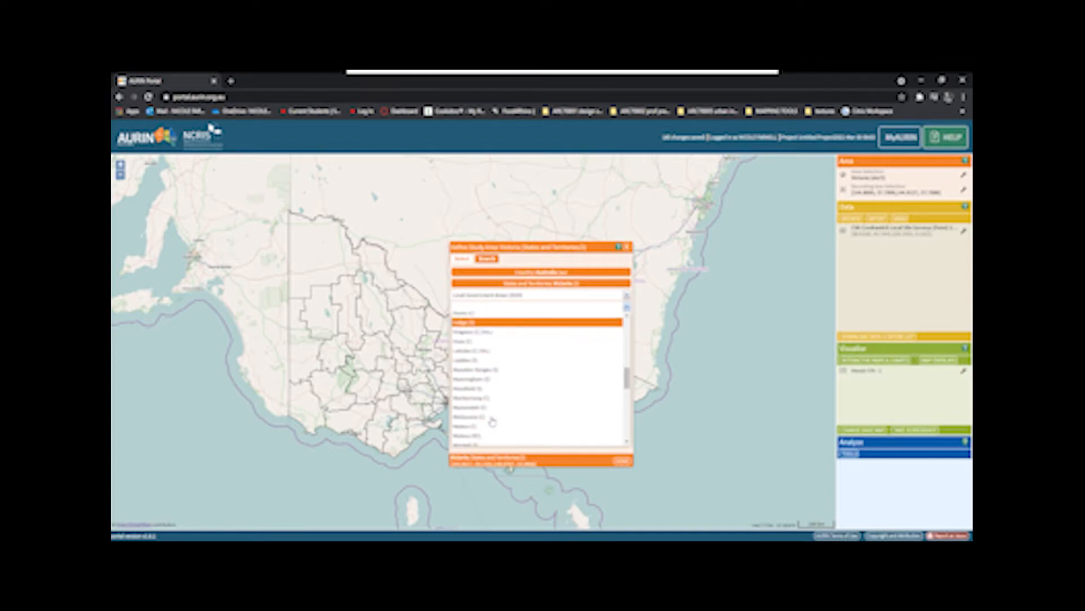
left_click(497, 398)
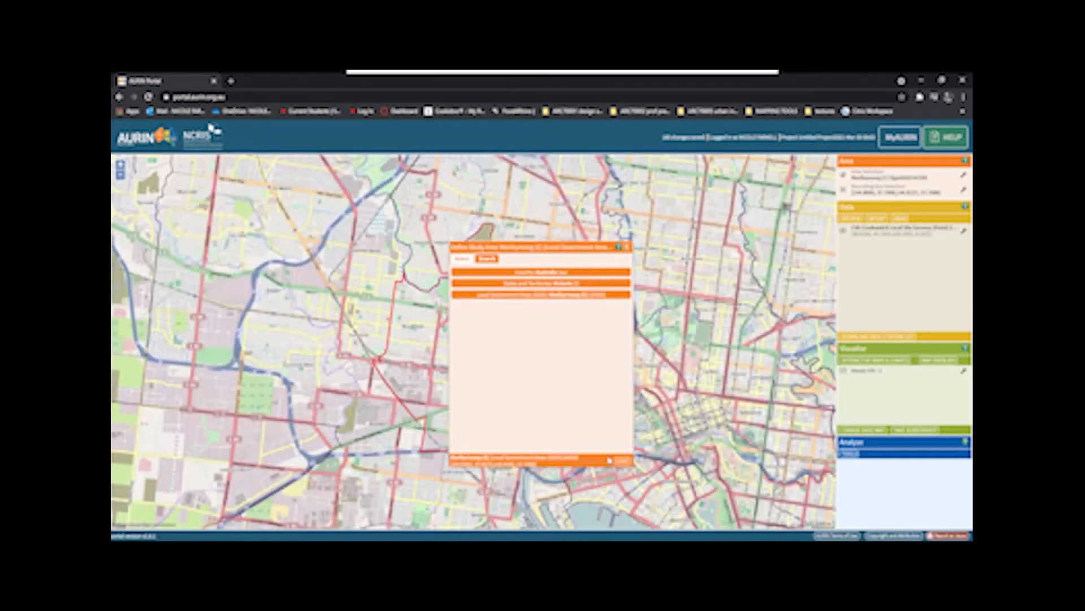
left_click(622, 461)
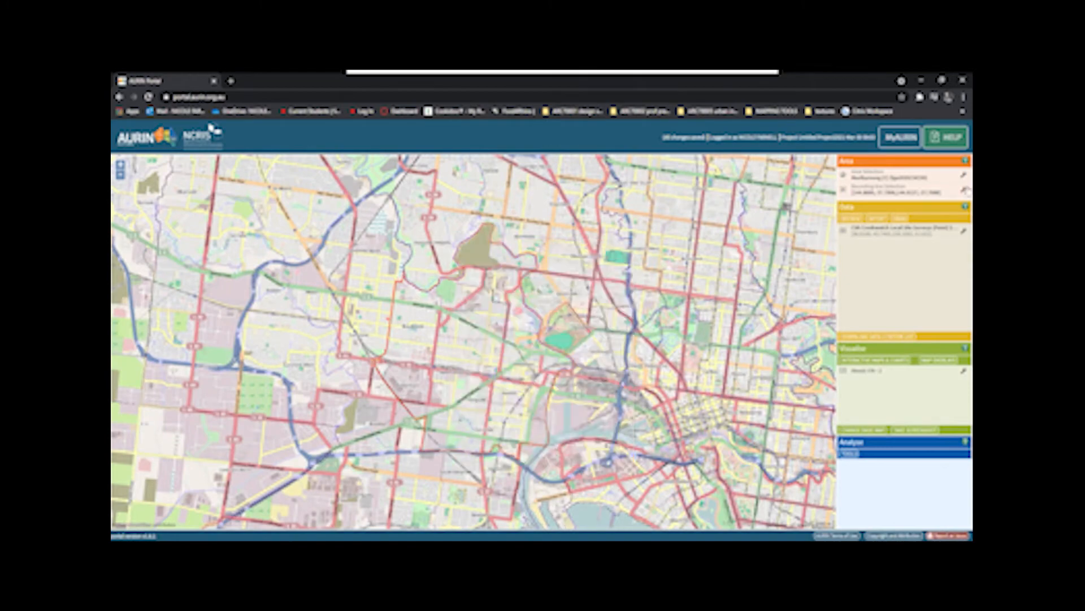
- Make the existing bounding box selection the study area and zoom the map in on it
left_click(918, 195)
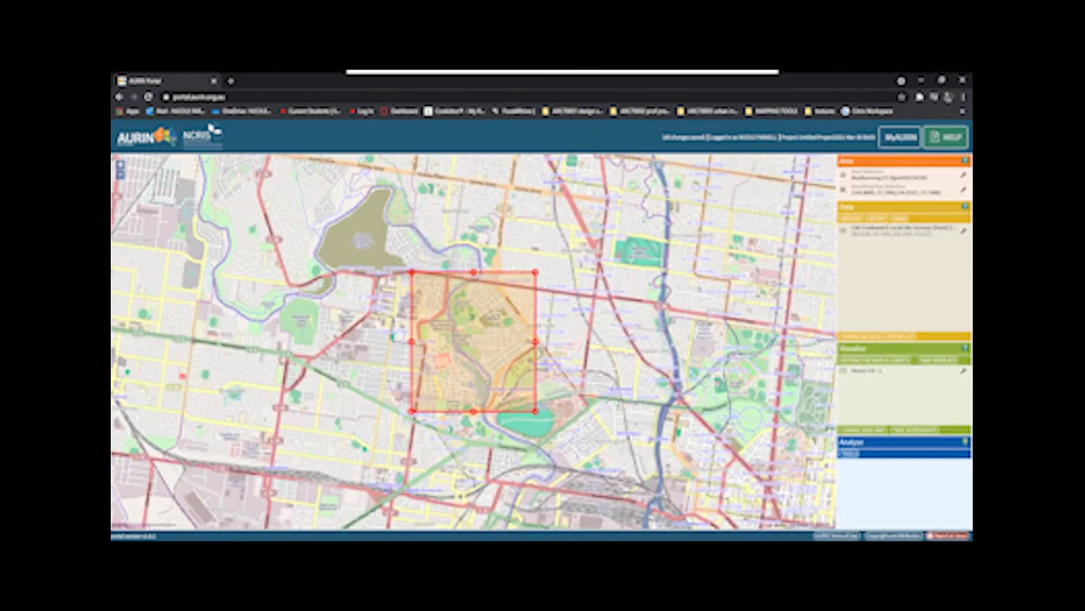
scroll(423, 363, "up", 1)
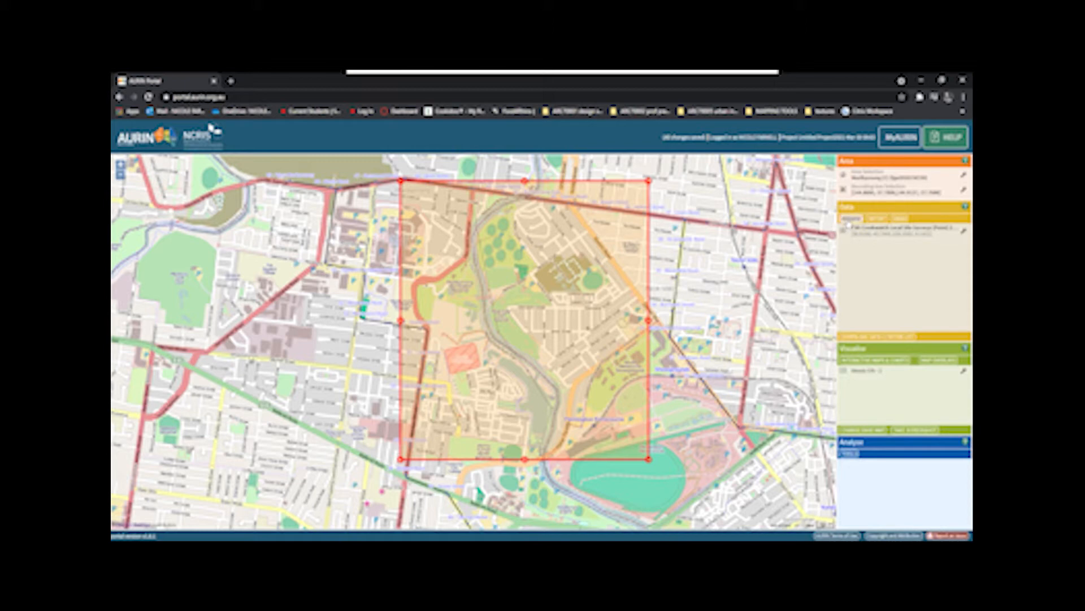
- Browse datasets for the bounding box, trying the keywords "building heights" and replacing them with "building footprint"
left_click(850, 218)
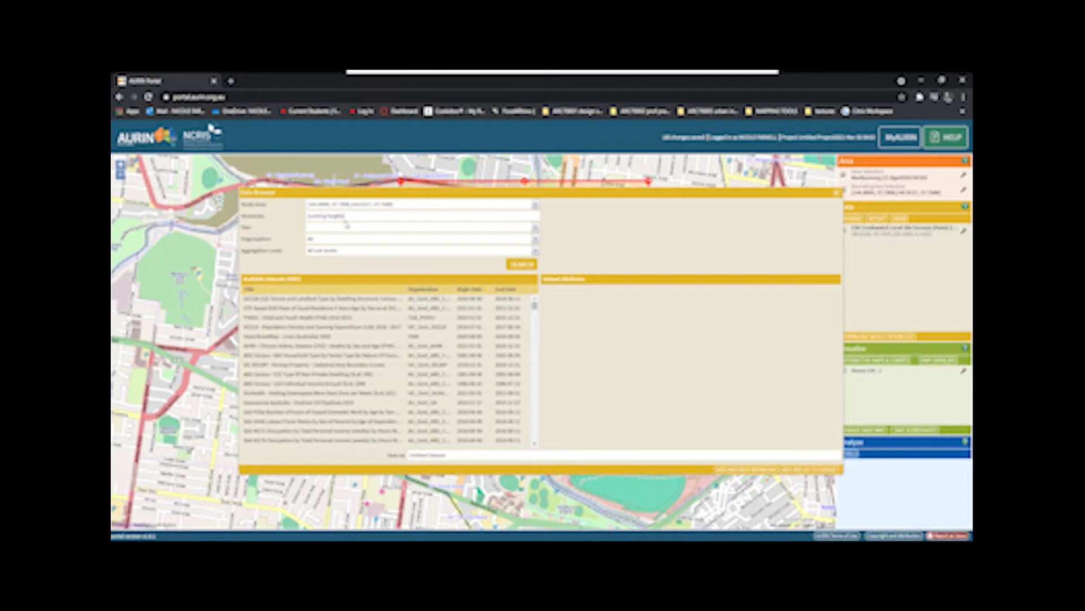
left_click(525, 265)
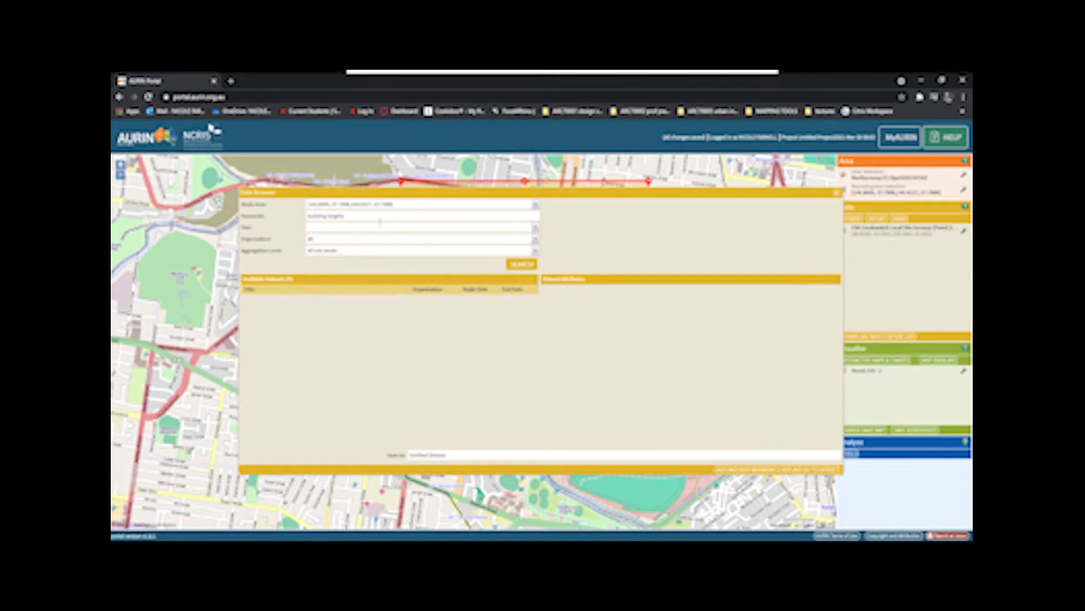
left_click_drag(345, 217, 331, 217)
key("BackSpace")
key("Return")
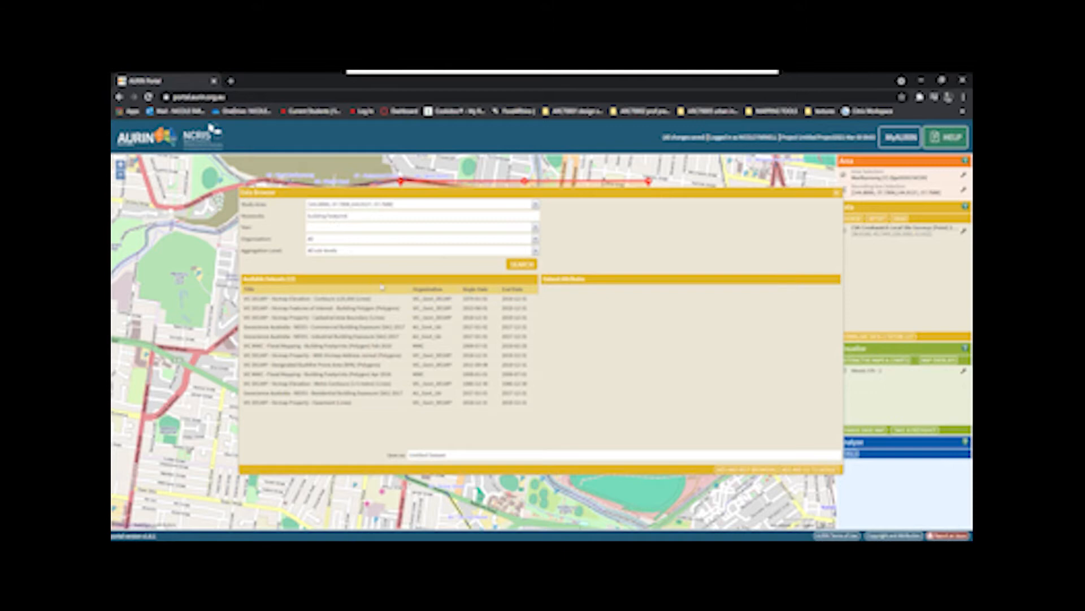
- Select the February VIC MWC - Flood Mapping - Building Footprints (Polygon) dataset and include its Geometry Field attribute
left_click(382, 345)
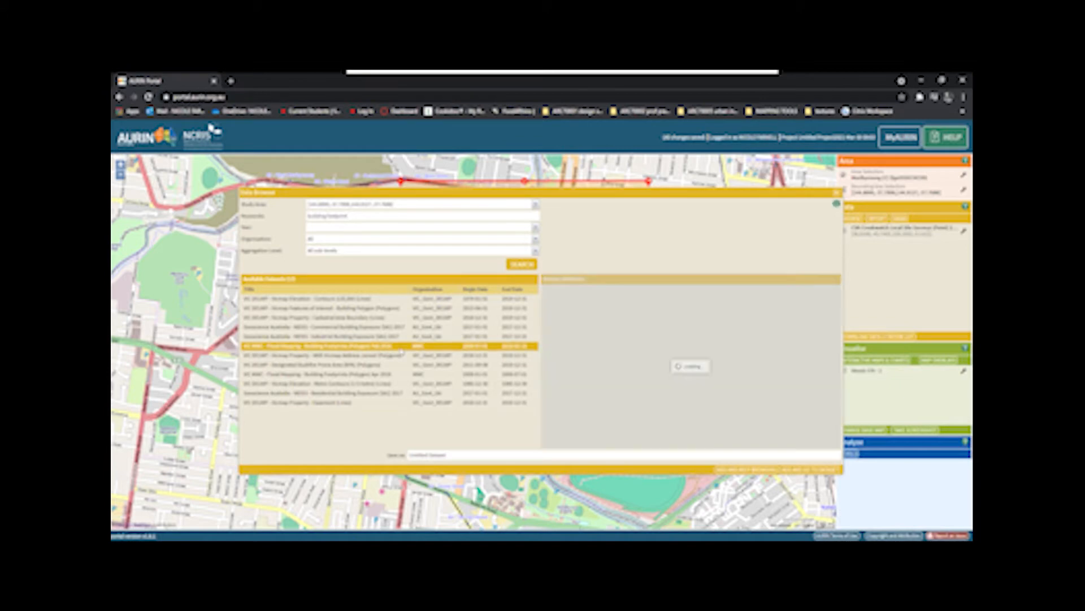
left_click(547, 356)
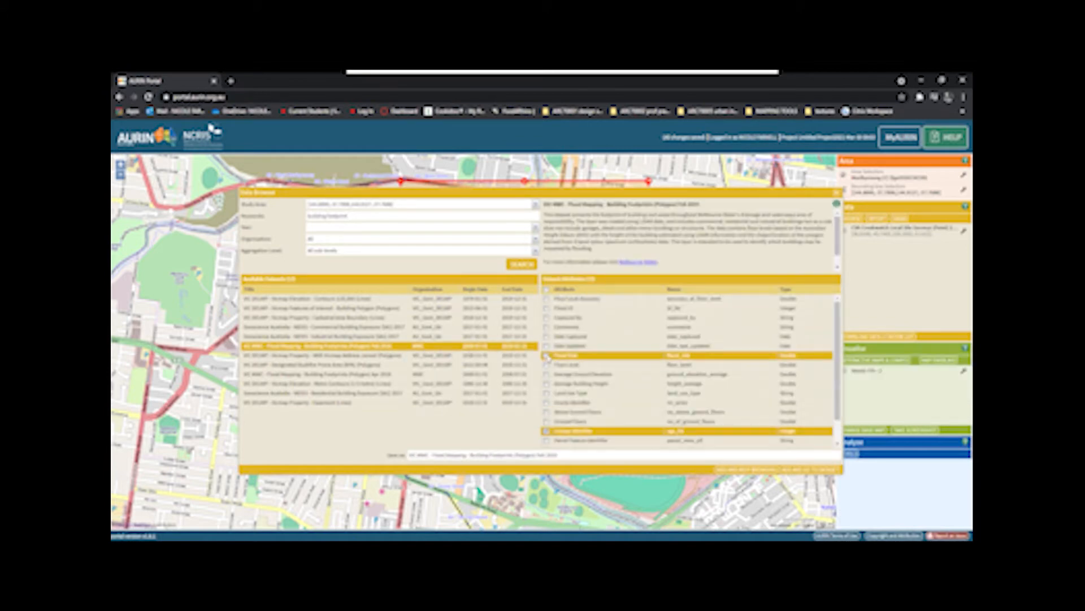
scroll(589, 407, "down", 1)
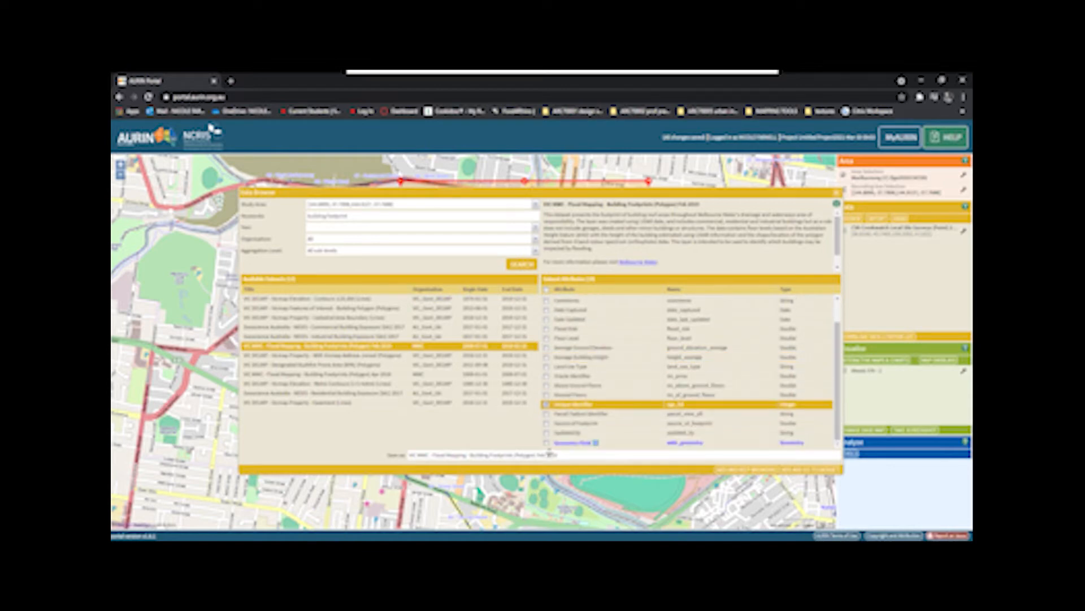
left_click(585, 443)
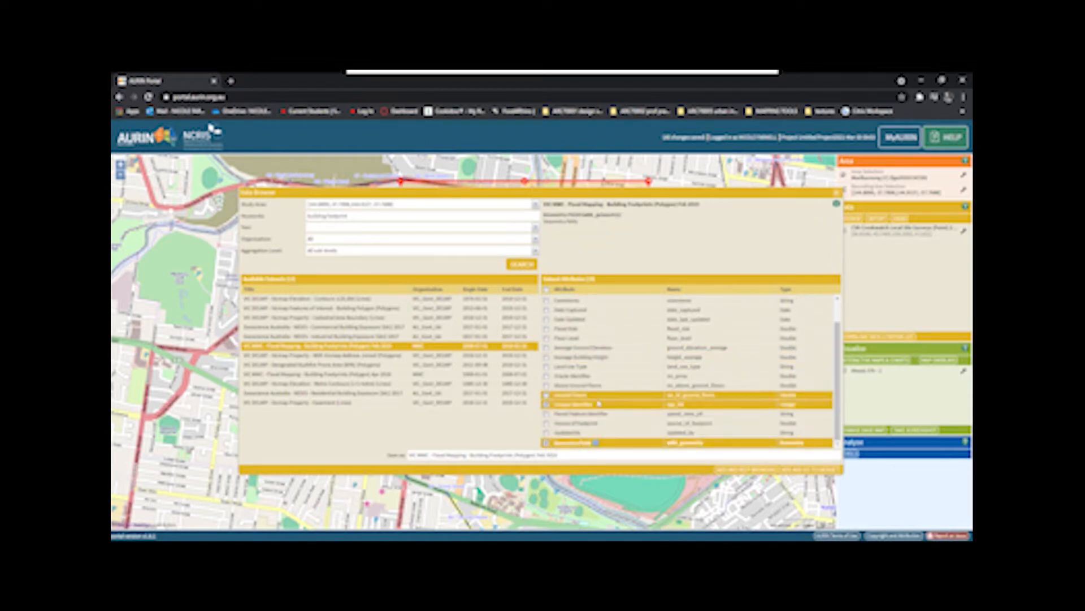
scroll(653, 373, "up", 1)
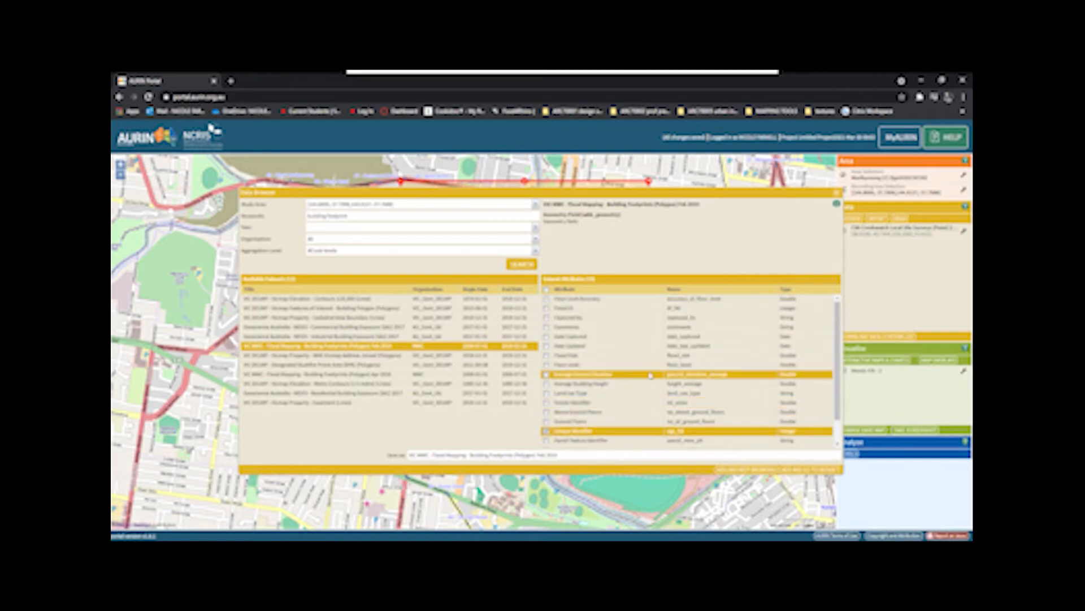
- Include the Average Building Height and Land Use Type attributes, add the dataset and go to its table
left_click(598, 385)
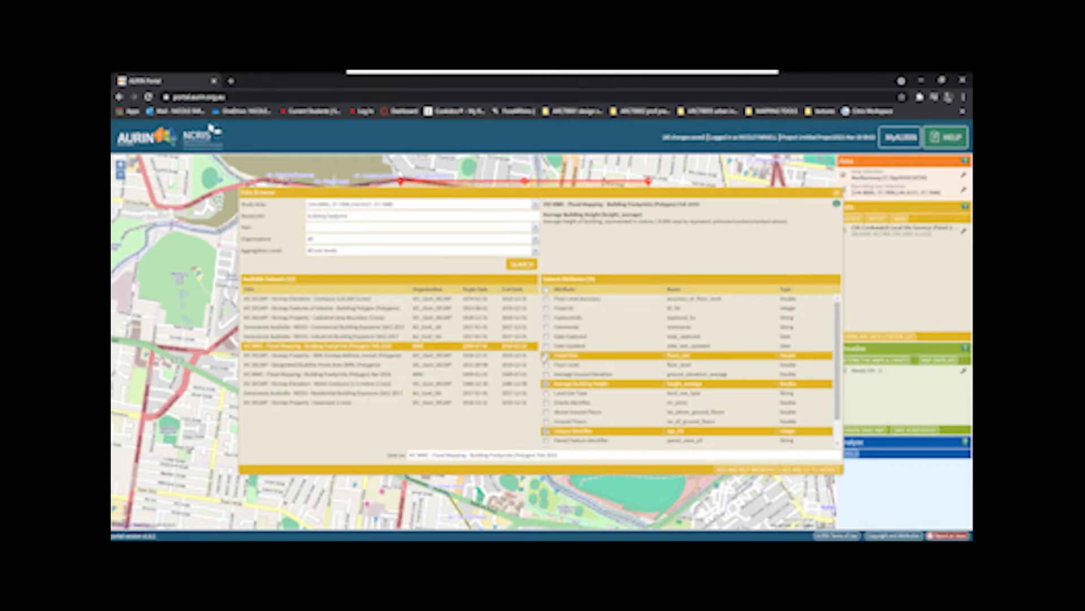
scroll(545, 356, "down", 1)
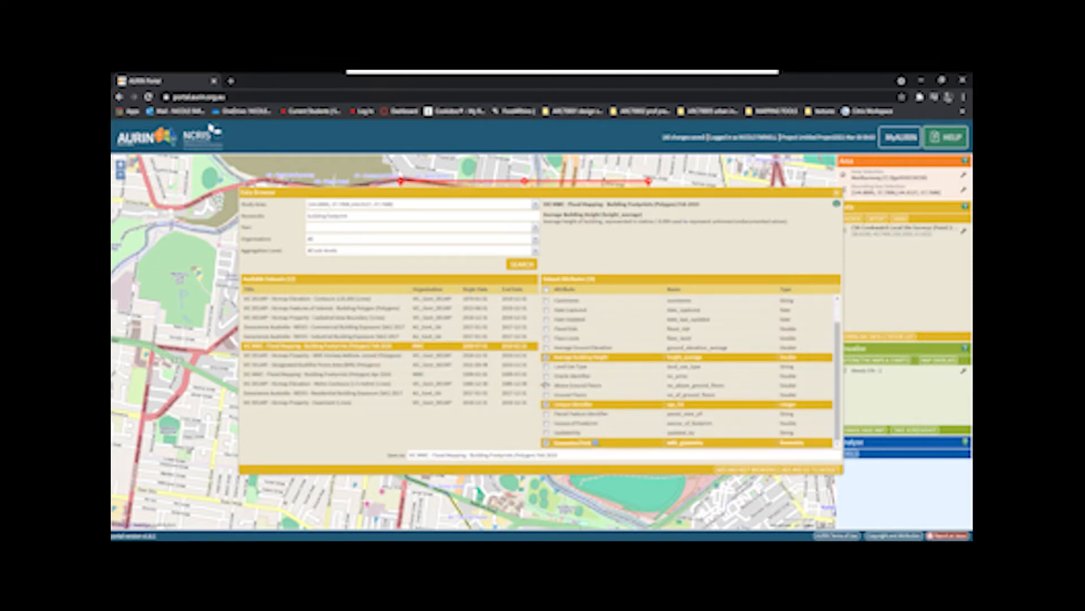
left_click(546, 366)
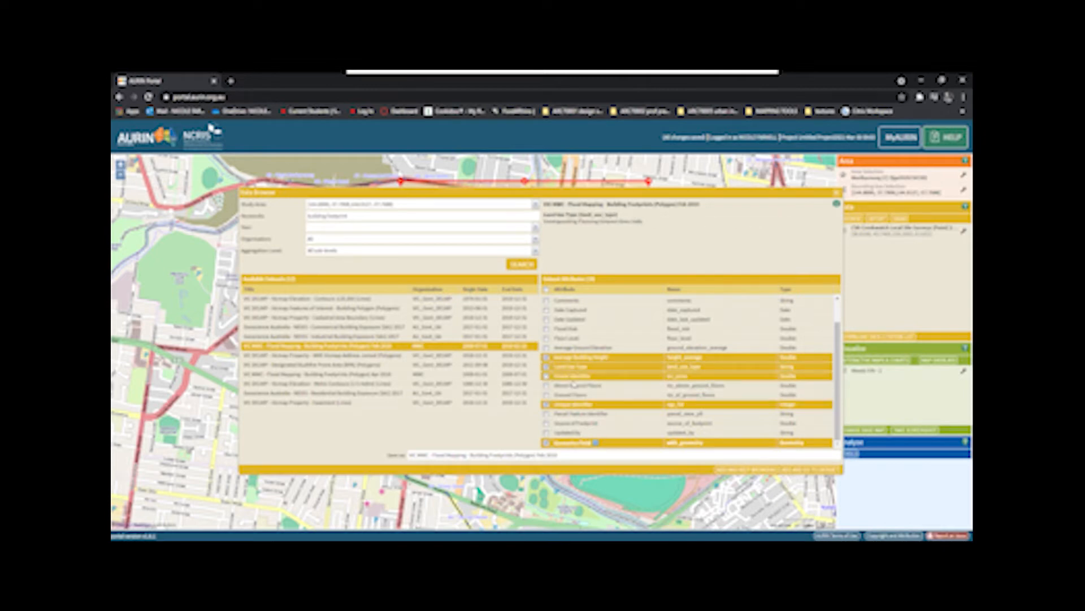
left_click(620, 395)
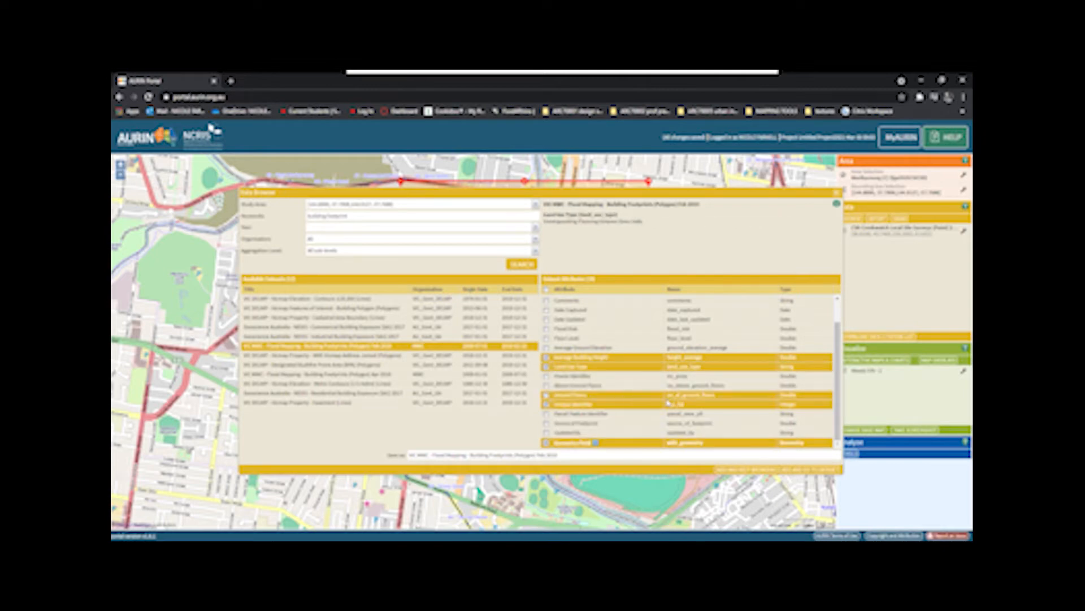
scroll(669, 402, "up", 1)
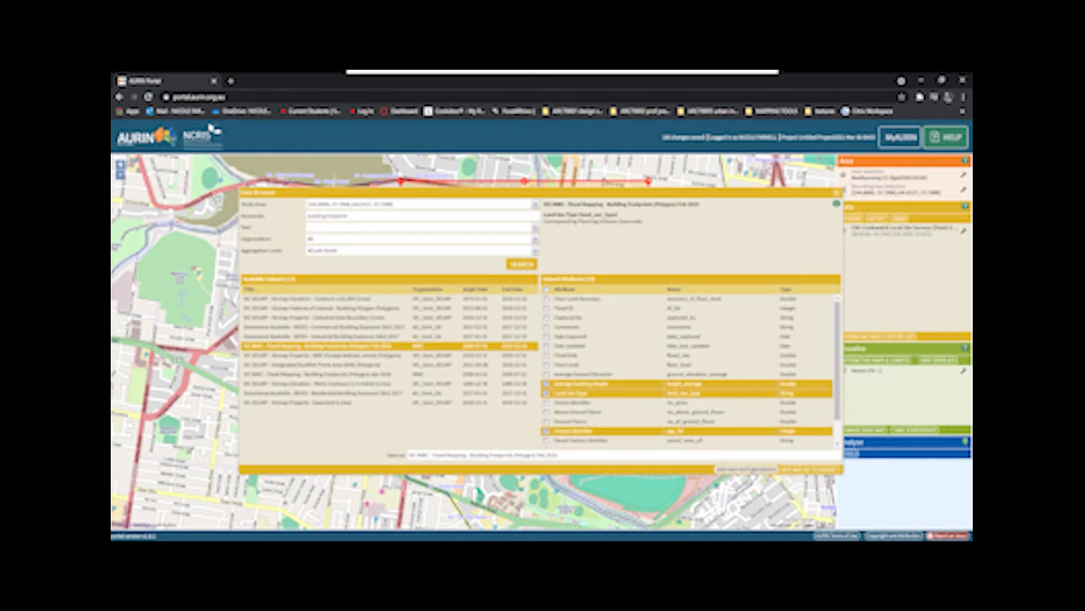
left_click(810, 470)
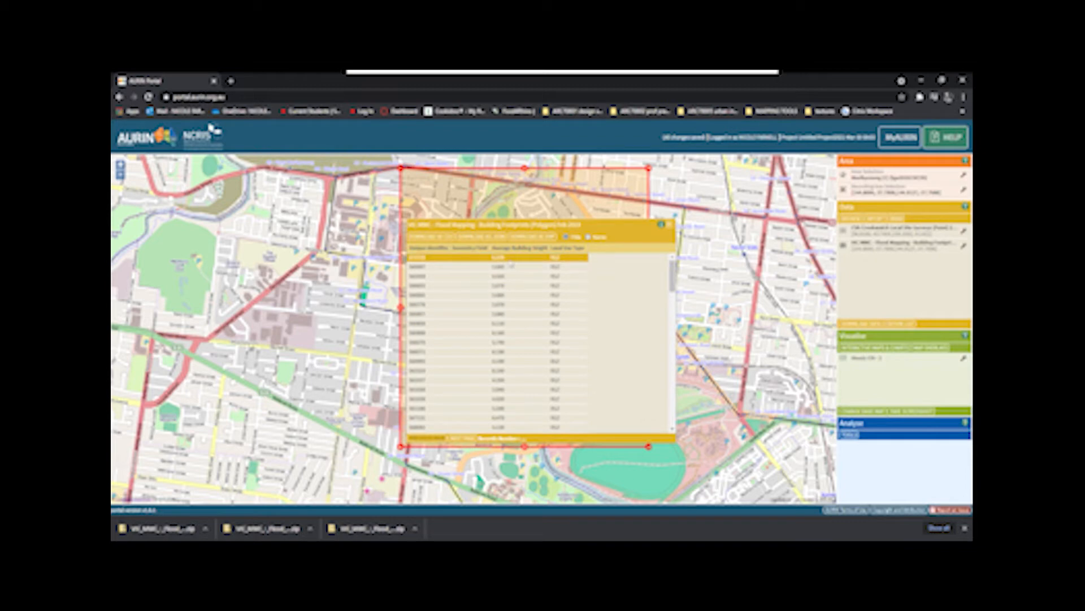
- Examine the building height and land use records over several pages of the dataset table, and close it
scroll(512, 271, "down", 3)
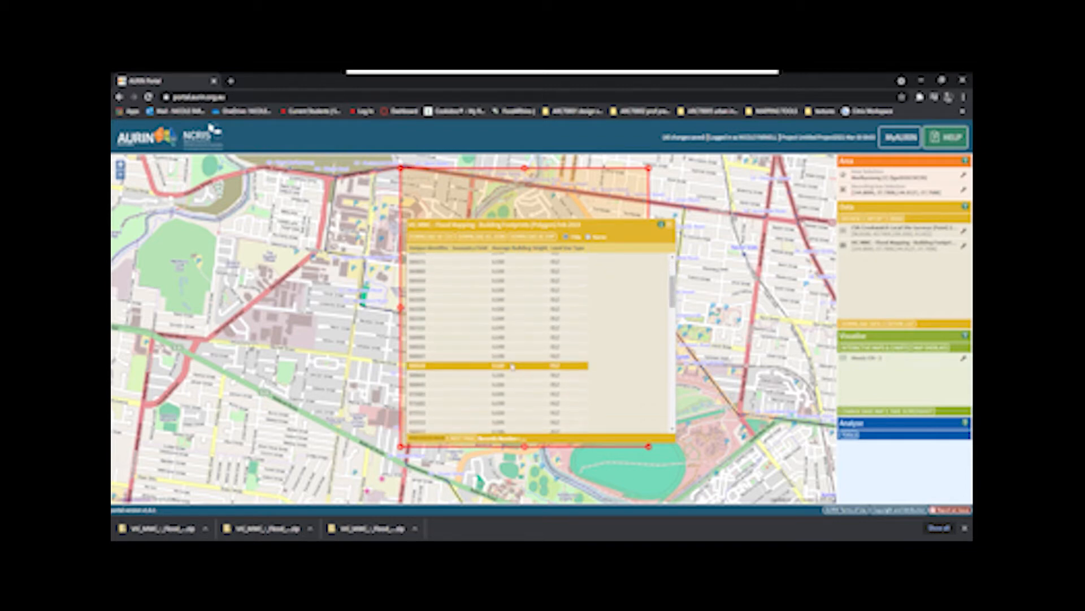
scroll(512, 366, "down", 5)
scroll(497, 358, "down", 4)
scroll(568, 373, "down", 5)
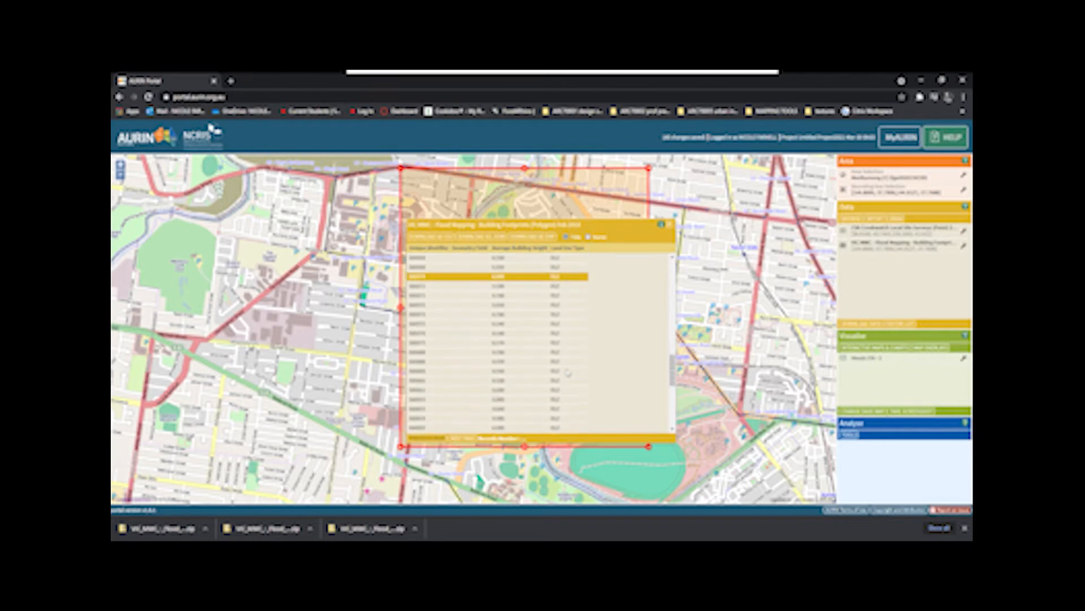
scroll(560, 396, "up", 10)
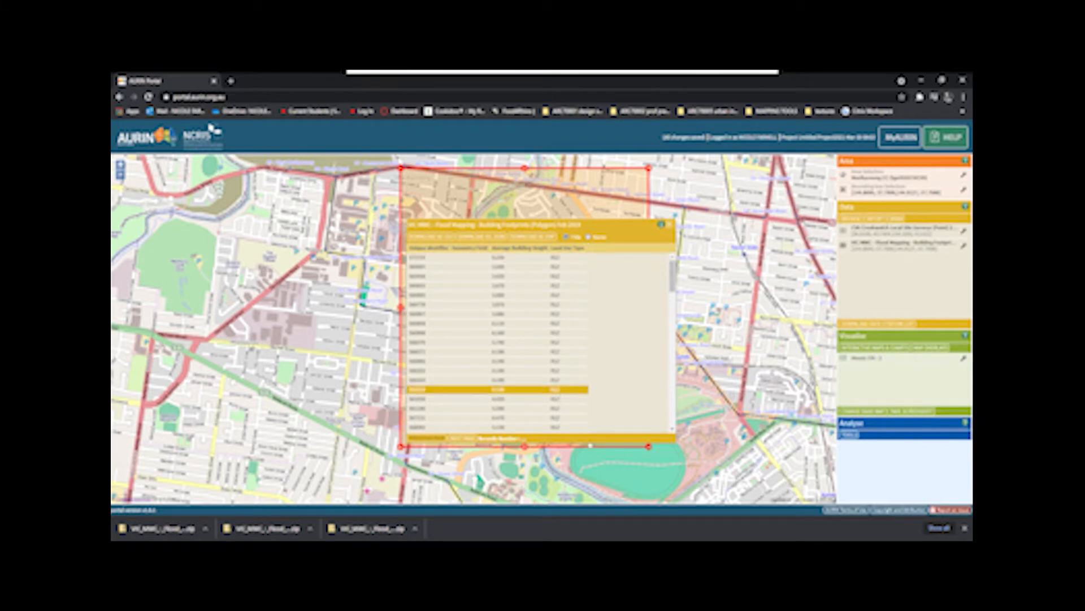
left_click(463, 439)
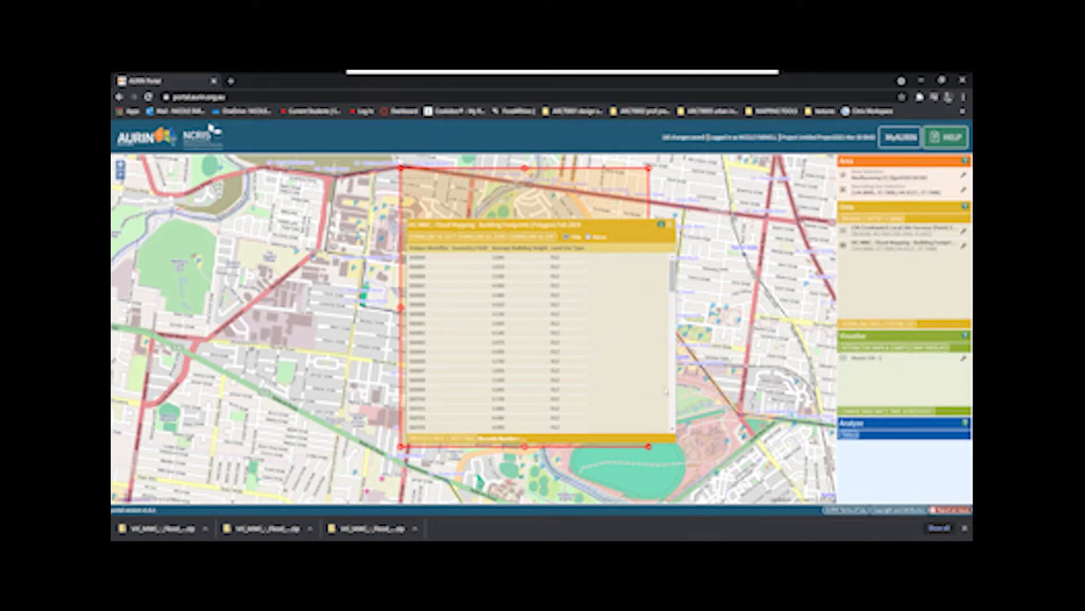
left_click(460, 440)
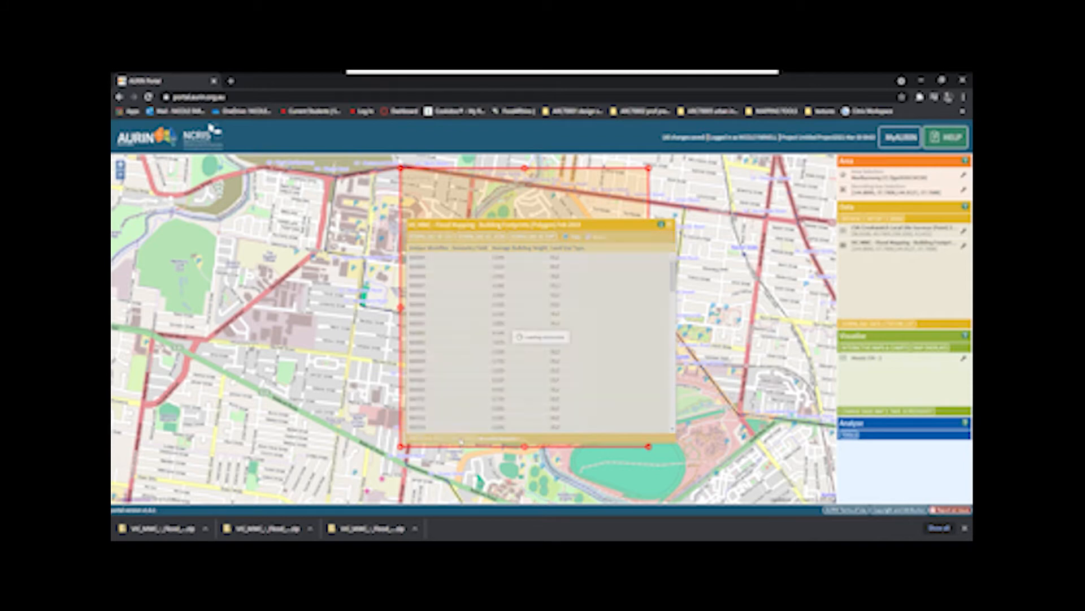
left_click(461, 440)
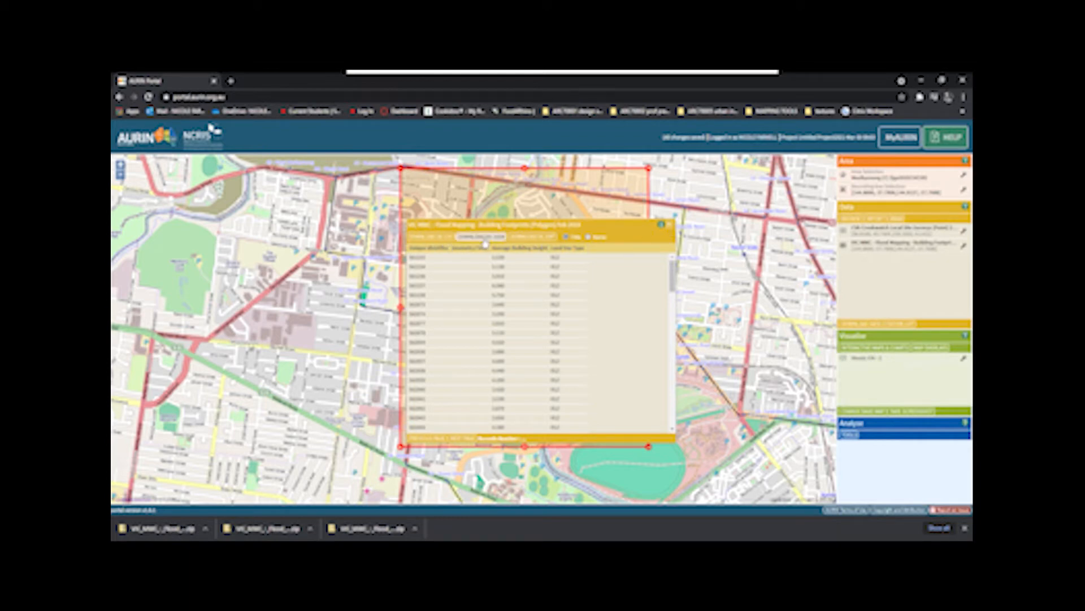
left_click(672, 225)
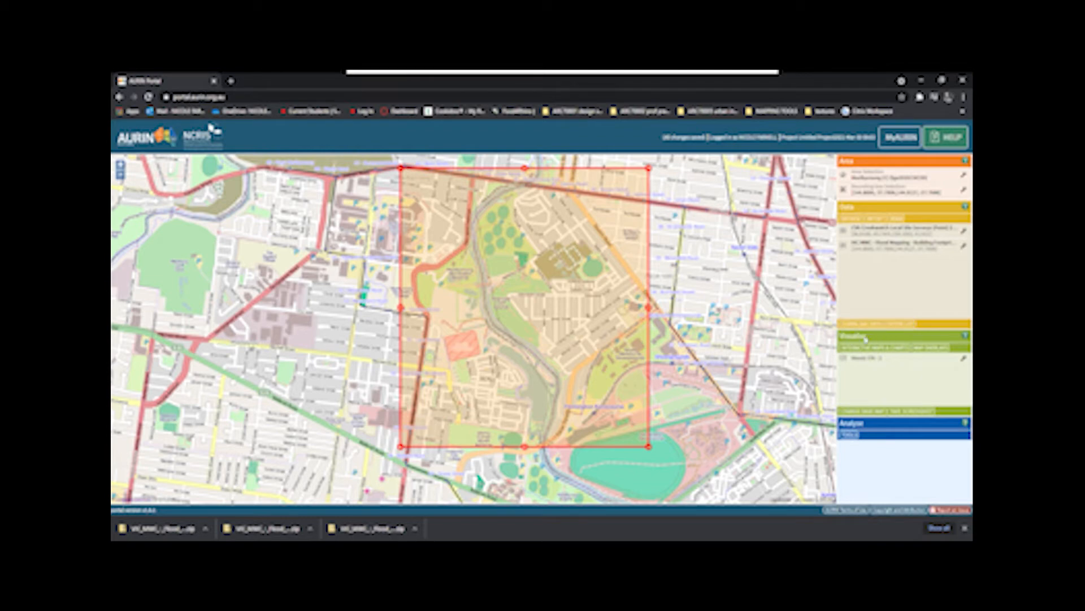
- Display the VIC MWC - Flood Mapping - Building Footprints dataset on the map with the default fill and stroke settings
left_click(965, 528)
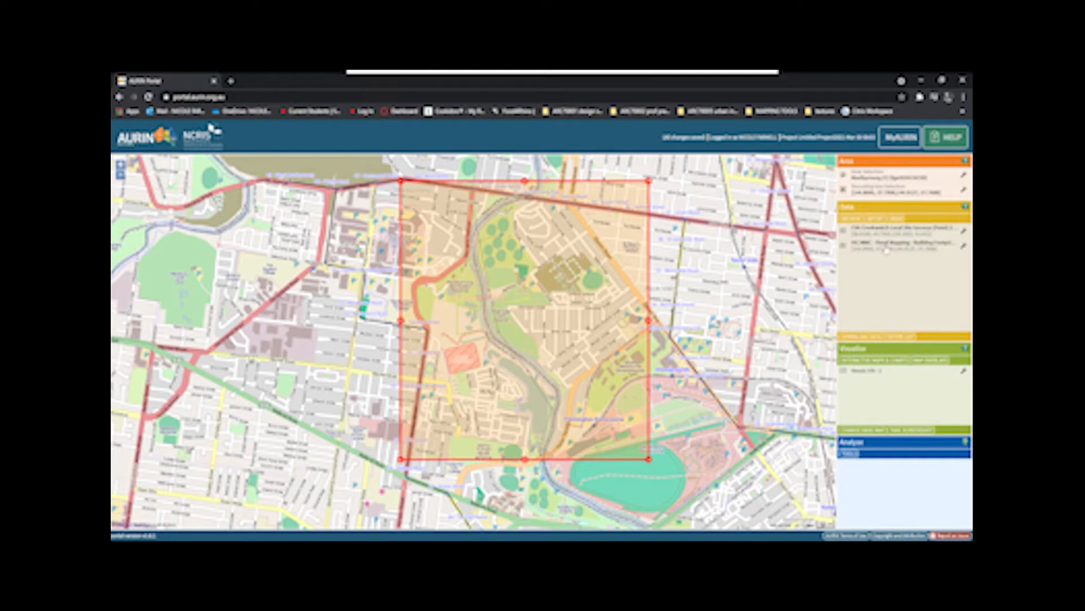
left_click(964, 247)
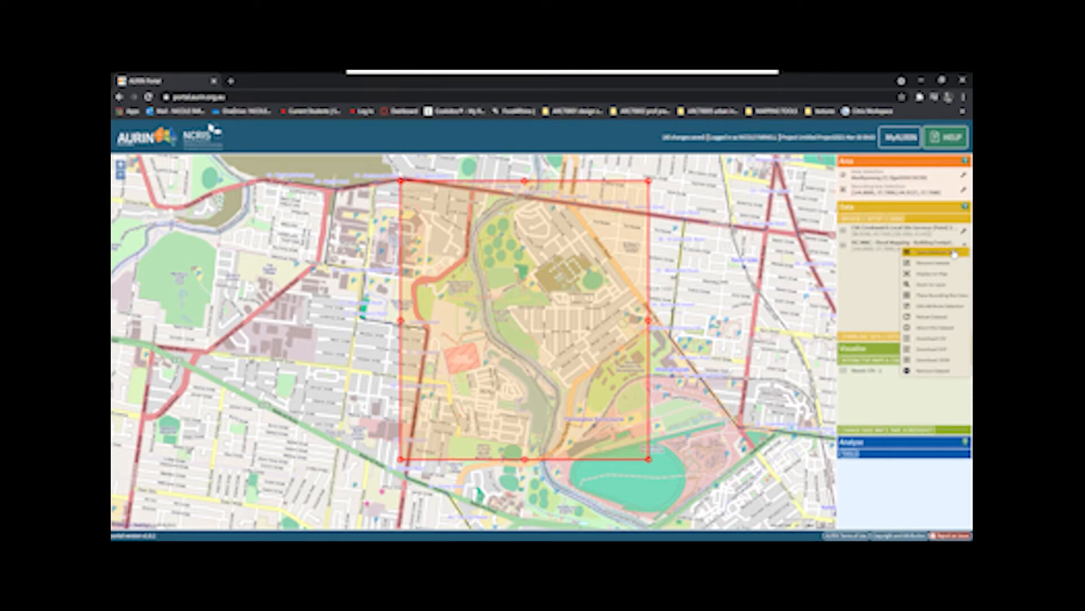
left_click(930, 273)
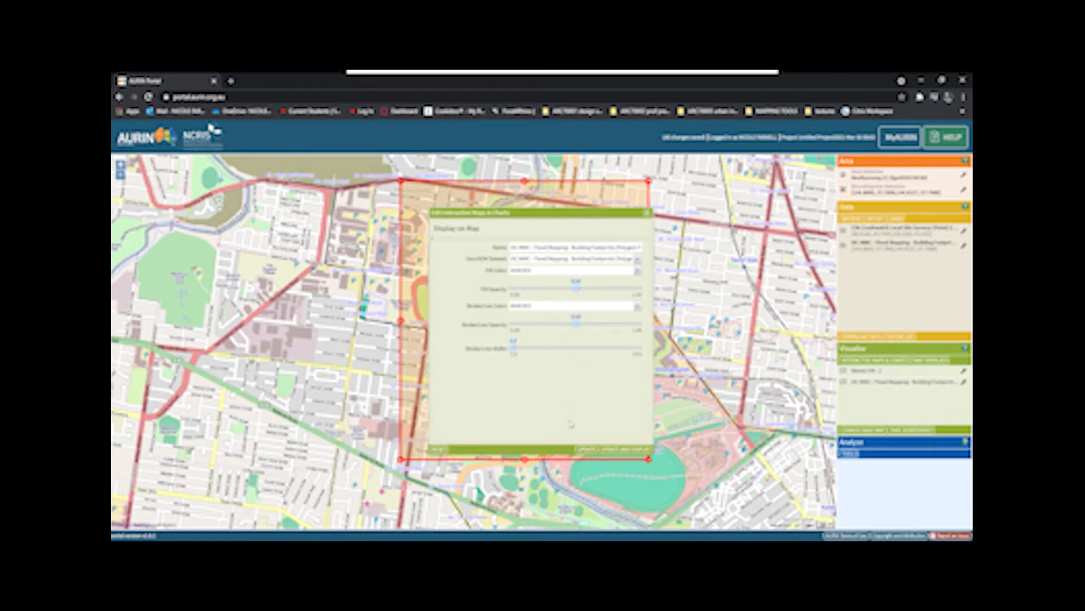
left_click(607, 457)
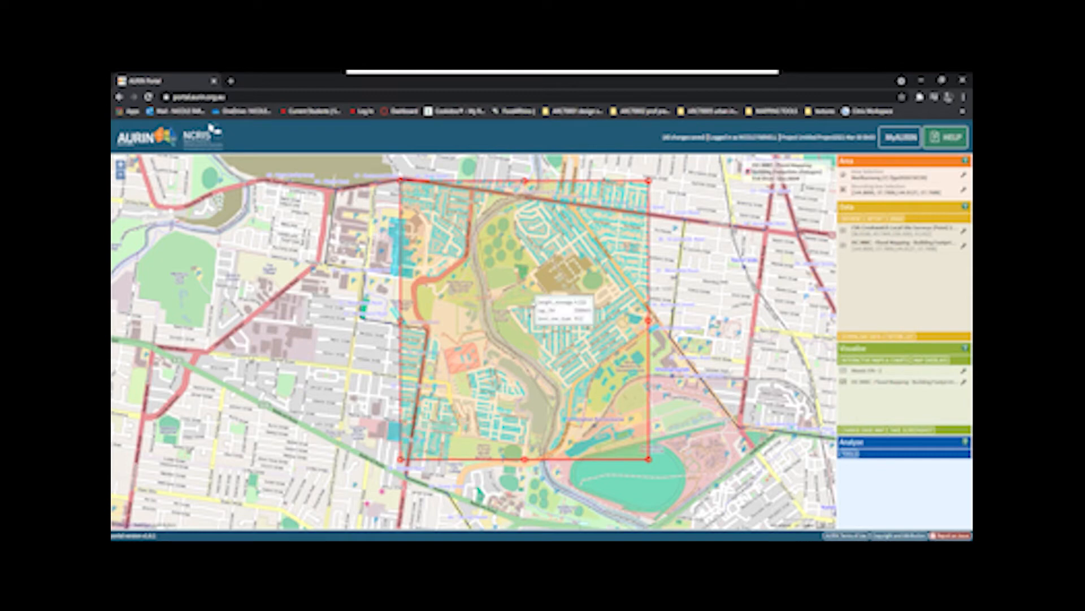
- Examine the building footprints across the bounding box, checking the coverage at its edges and individual buildings' attributes
scroll(549, 319, "up", 1)
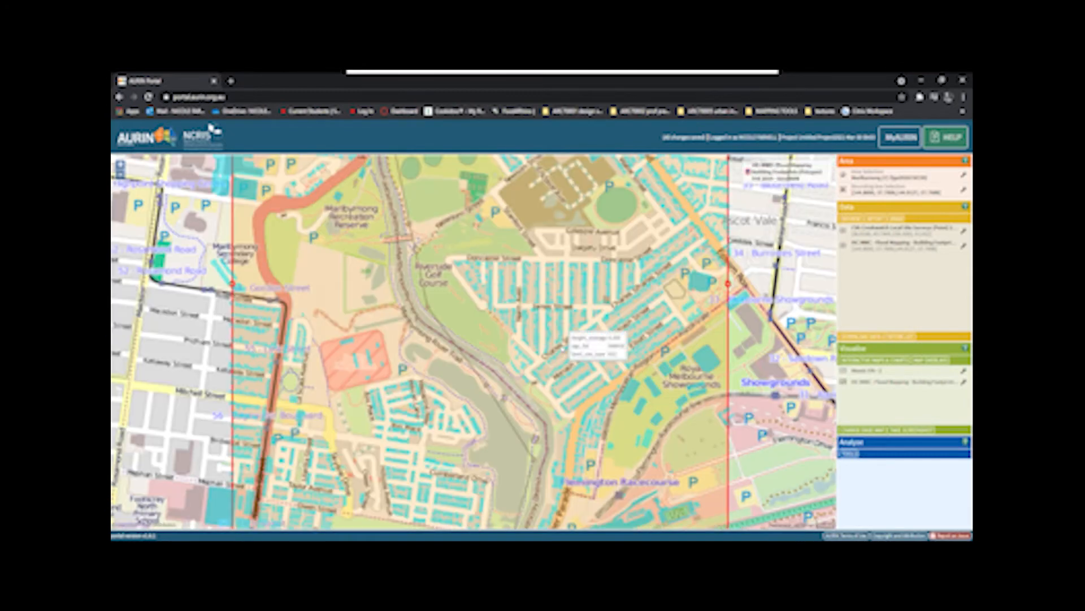
scroll(548, 318, "up", 1)
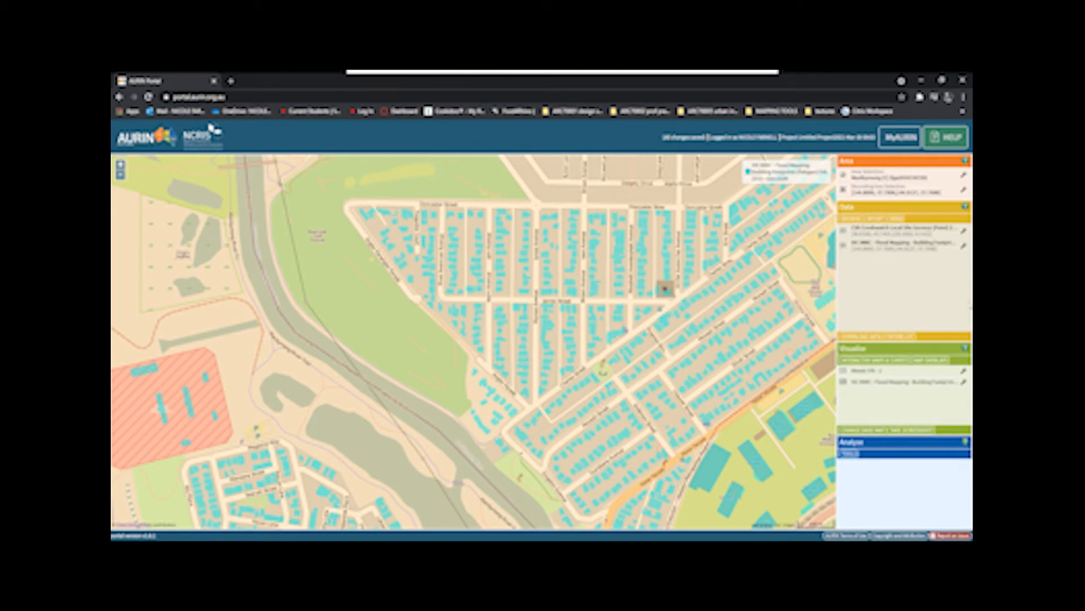
scroll(565, 311, "down", 4)
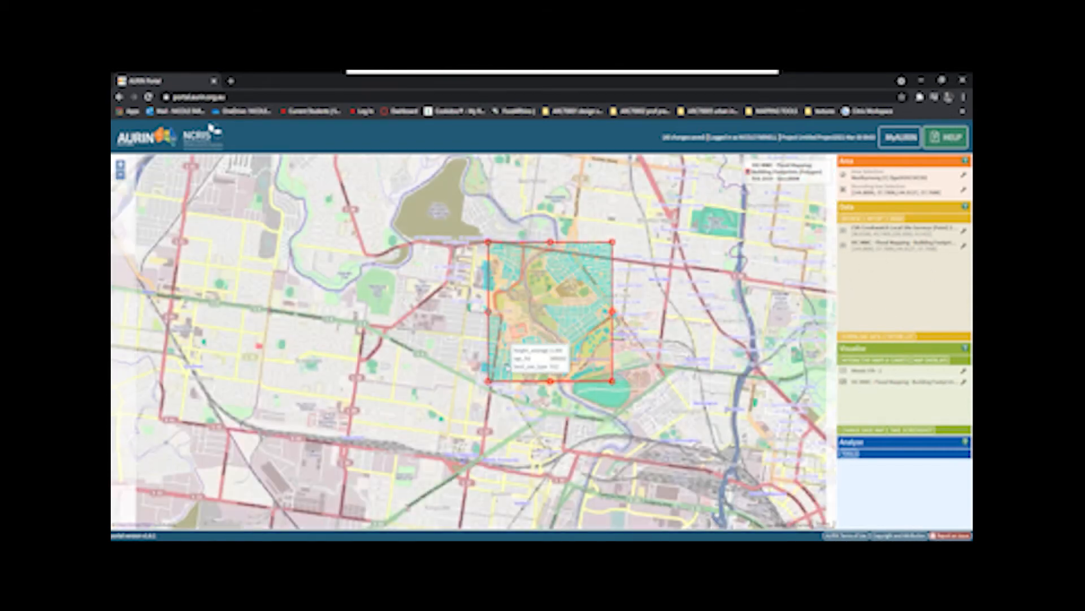
scroll(506, 363, "up", 2)
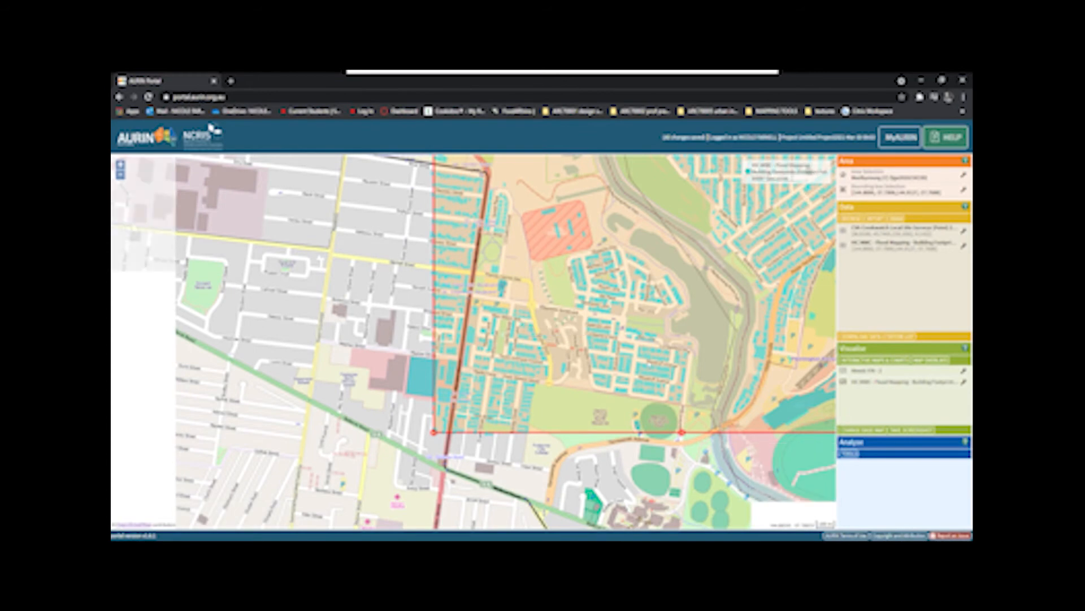
scroll(556, 395, "down", 1)
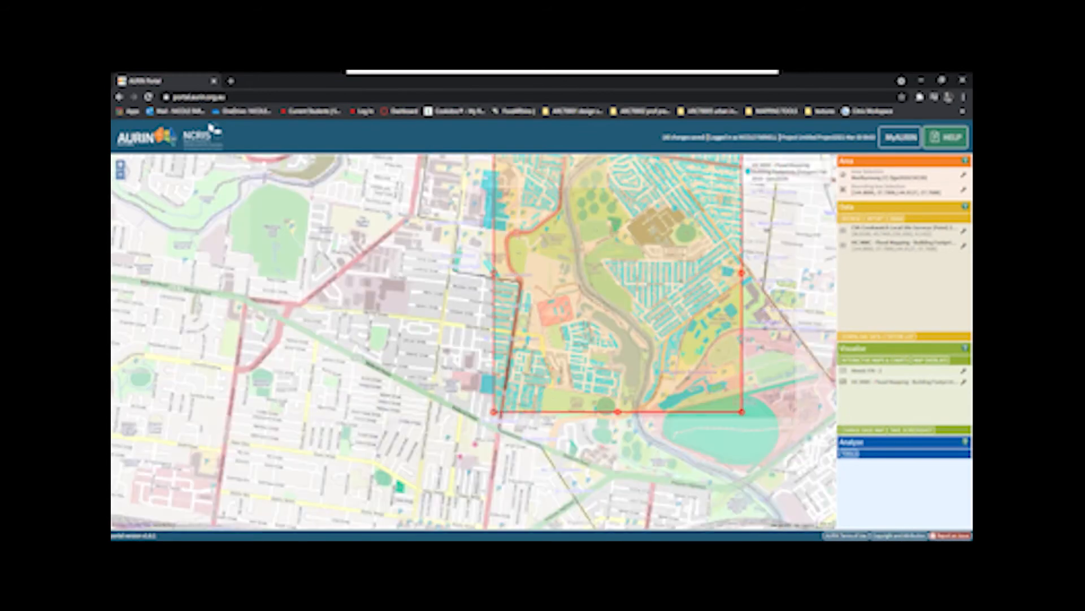
left_click_drag(575, 221, 571, 271)
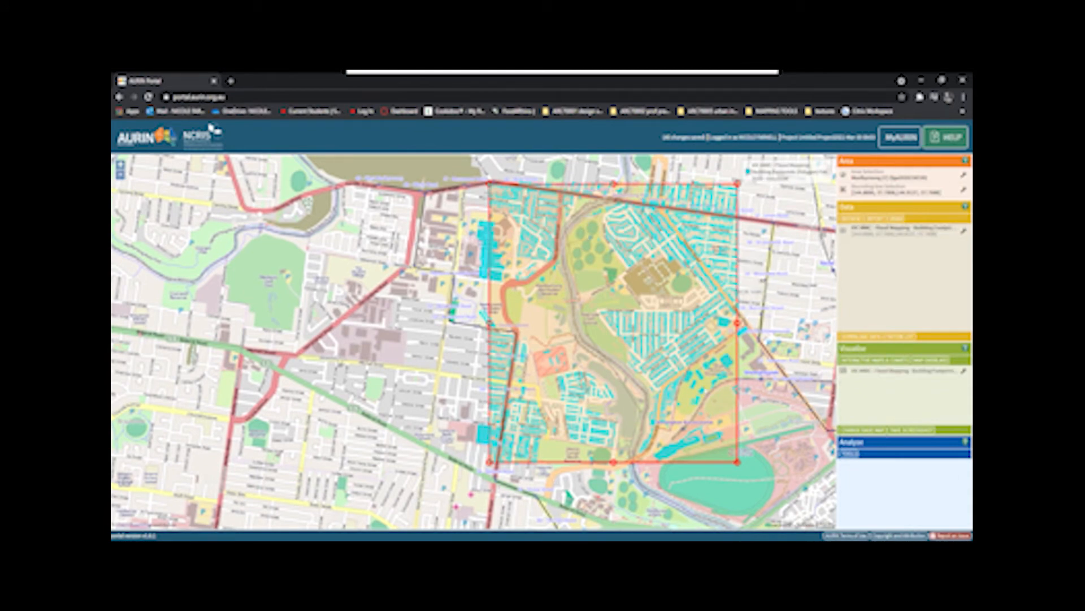
scroll(707, 362, "up", 3)
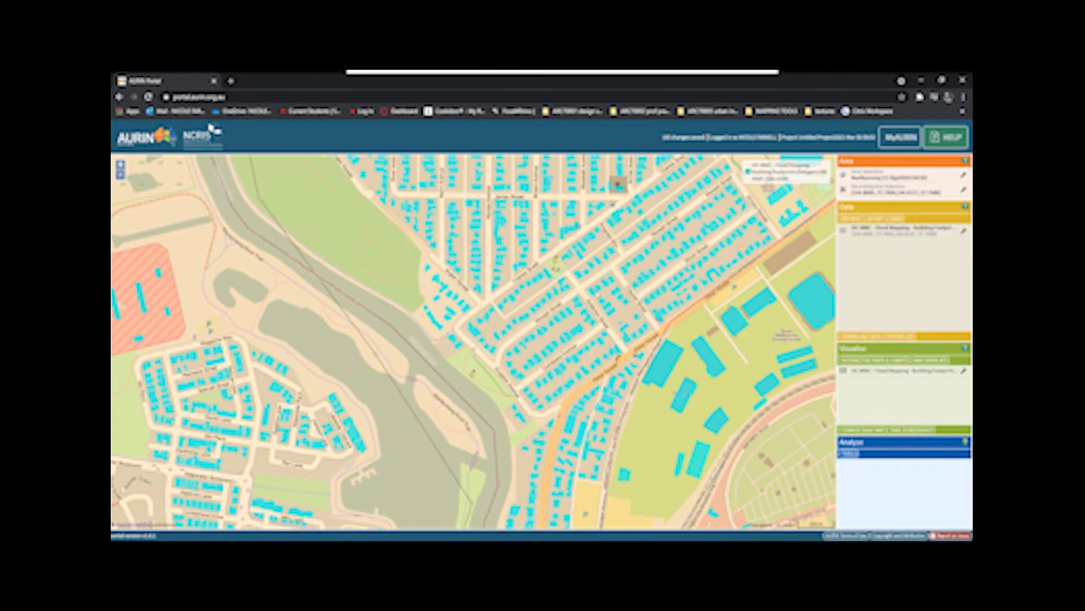
scroll(545, 362, "down", 3)
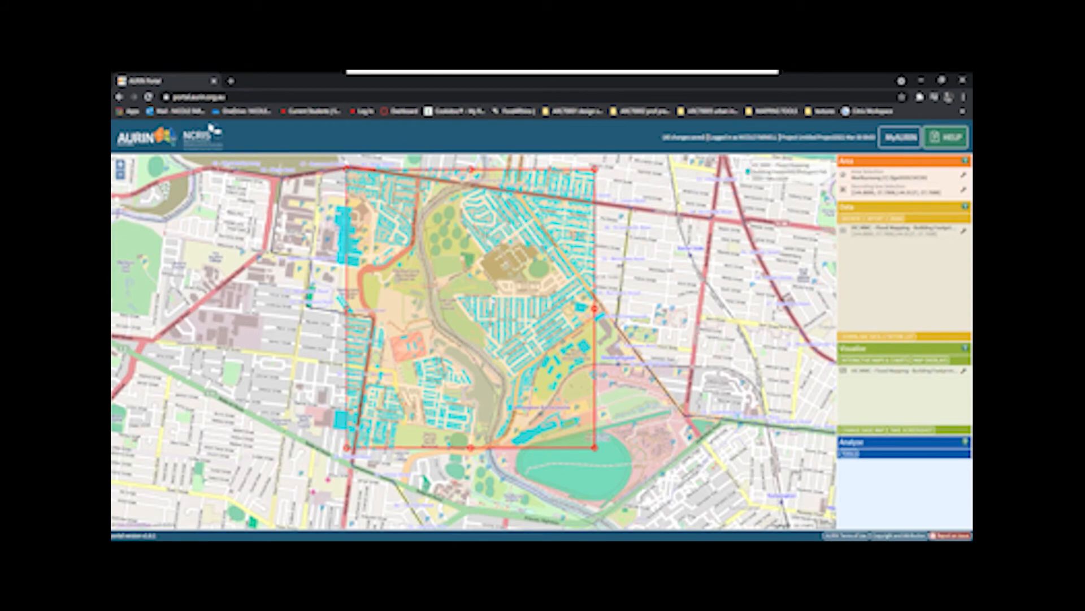
scroll(482, 271, "up", 2)
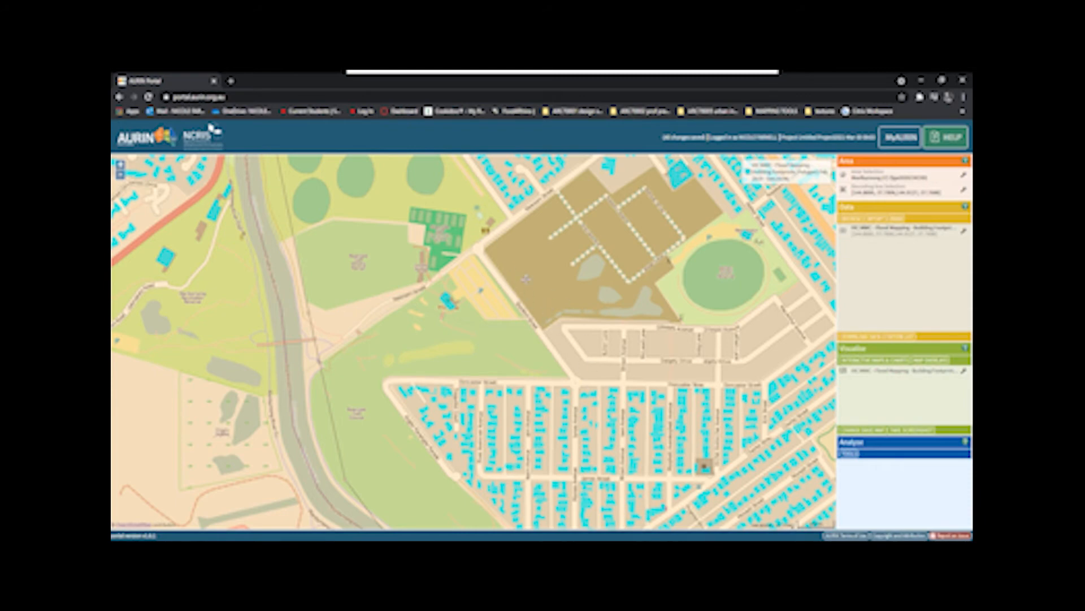
left_click_drag(526, 278, 611, 386)
mouse_move(602, 314)
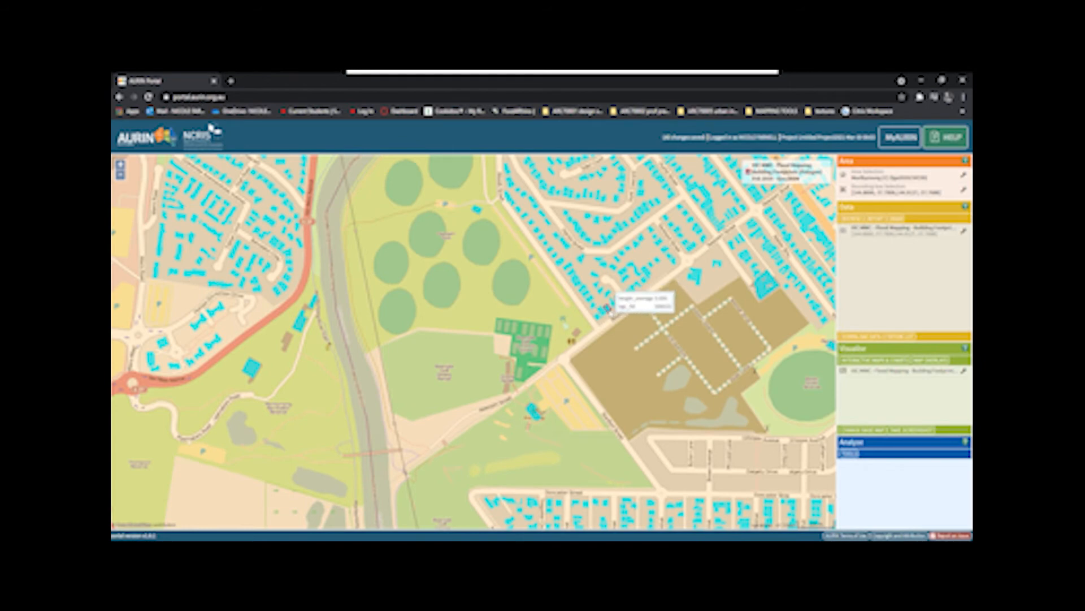
scroll(624, 215, "down", 1)
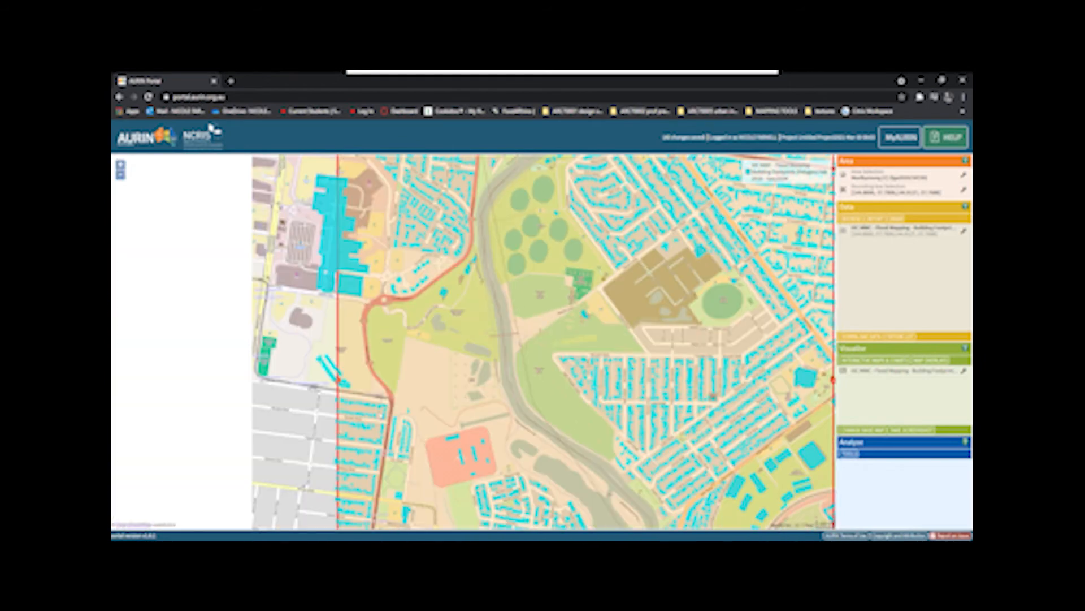
scroll(519, 305, "down", 2)
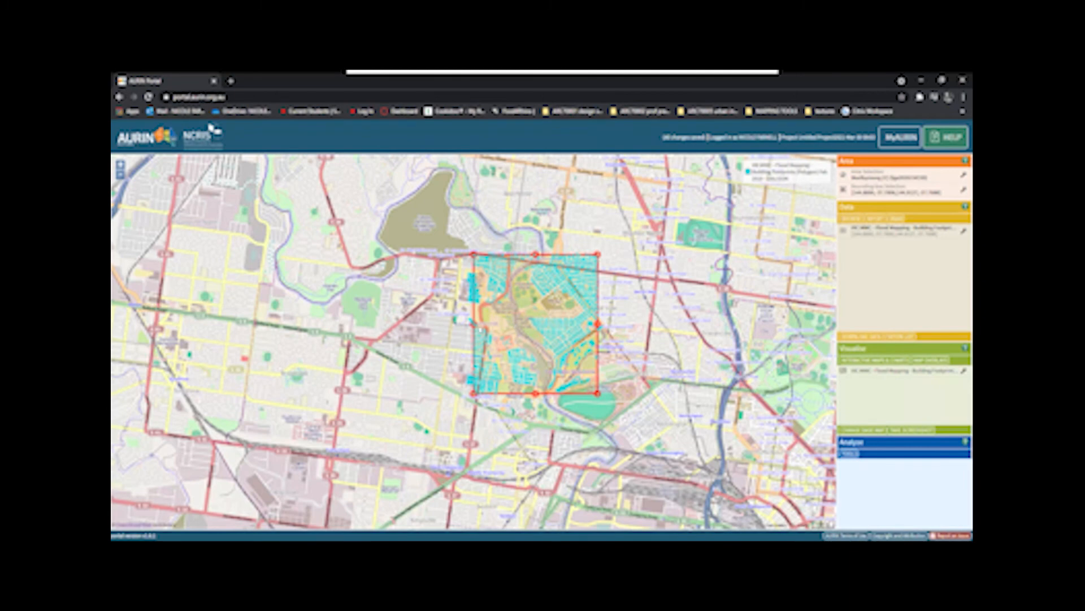
scroll(478, 325, "up", 2)
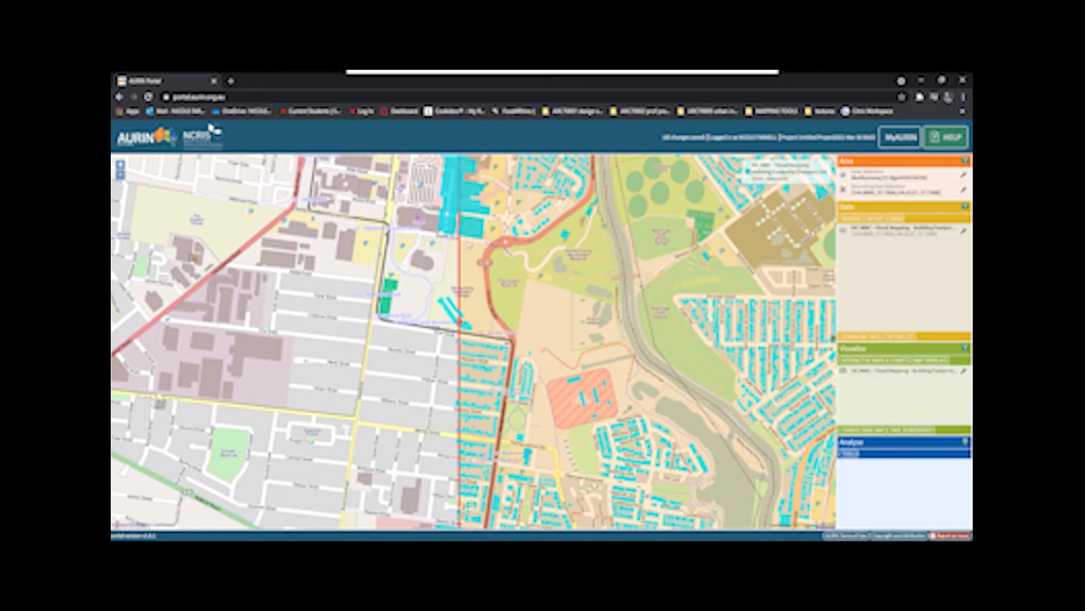
left_click_drag(459, 199, 449, 256)
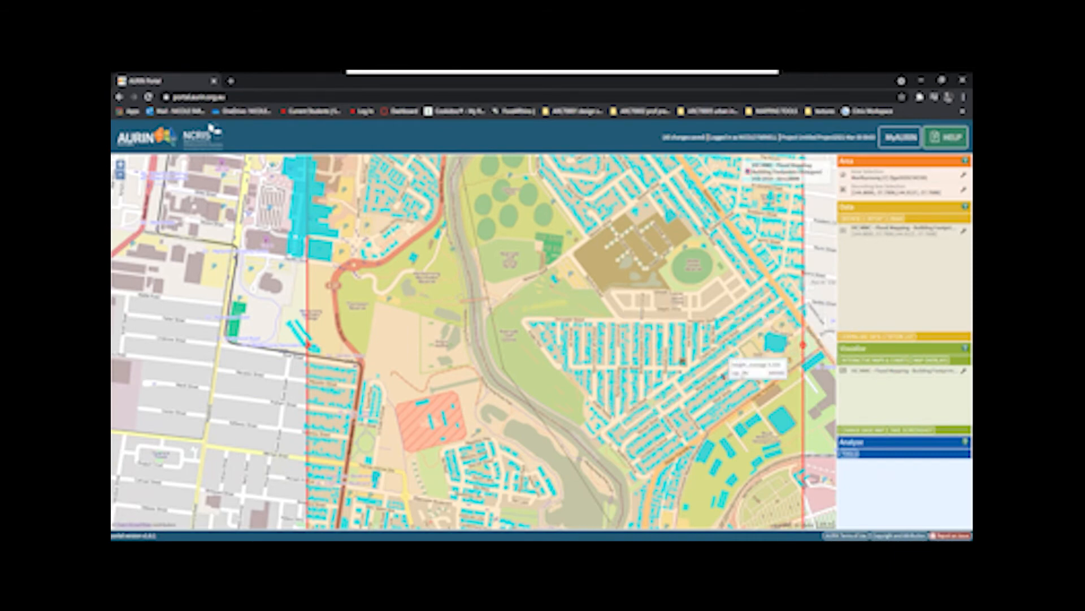
- Set up a choropleth map of the building footprints dataset using the Average Building Height attribute
left_click(892, 366)
left_click(262, 213)
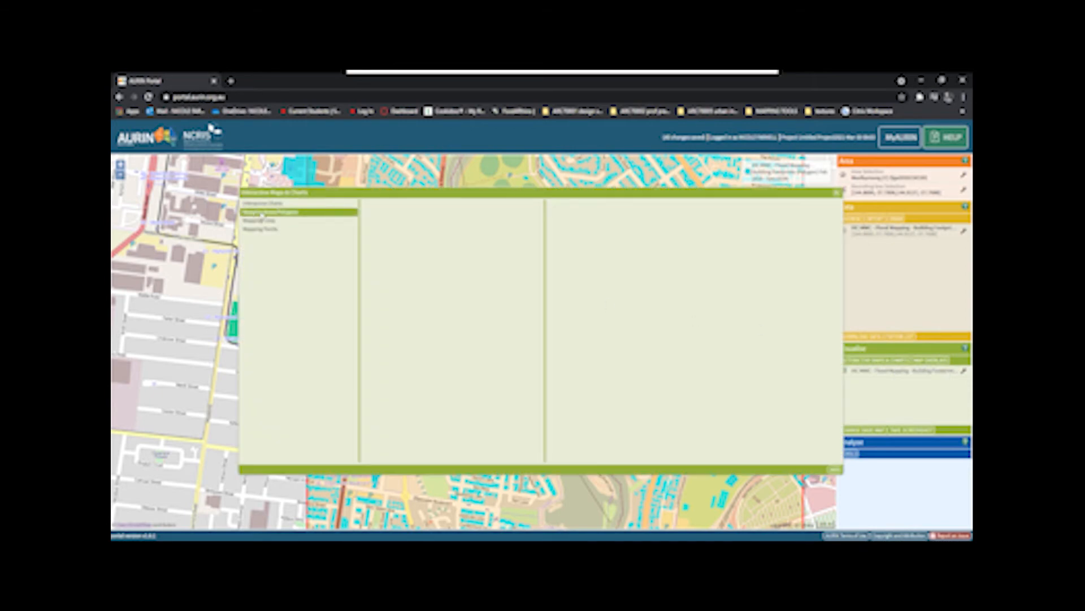
left_click(397, 205)
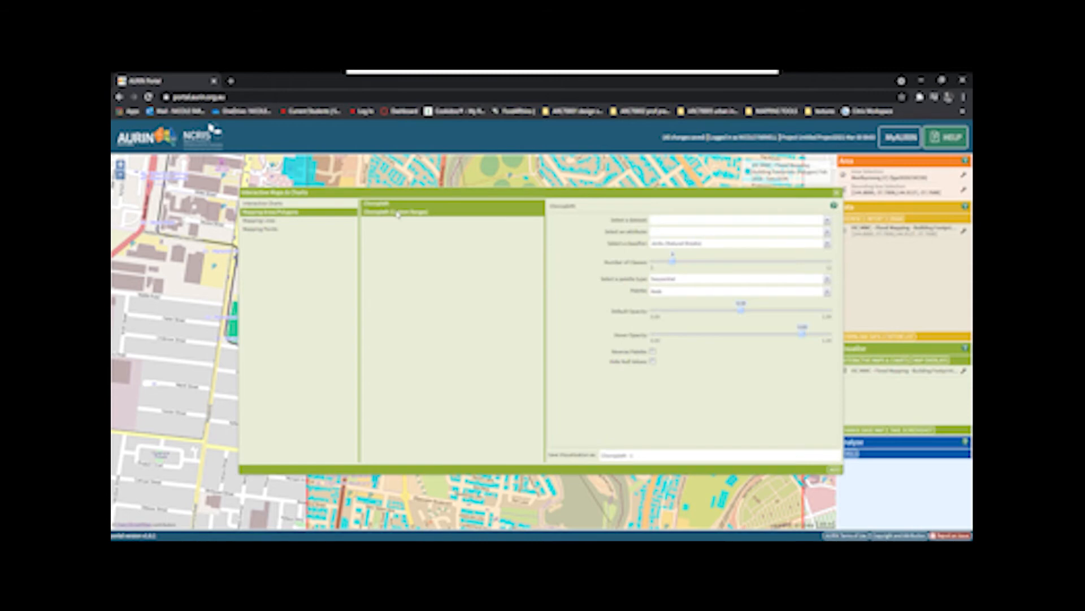
left_click(828, 221)
left_click(807, 236)
left_click(828, 231)
left_click(718, 261)
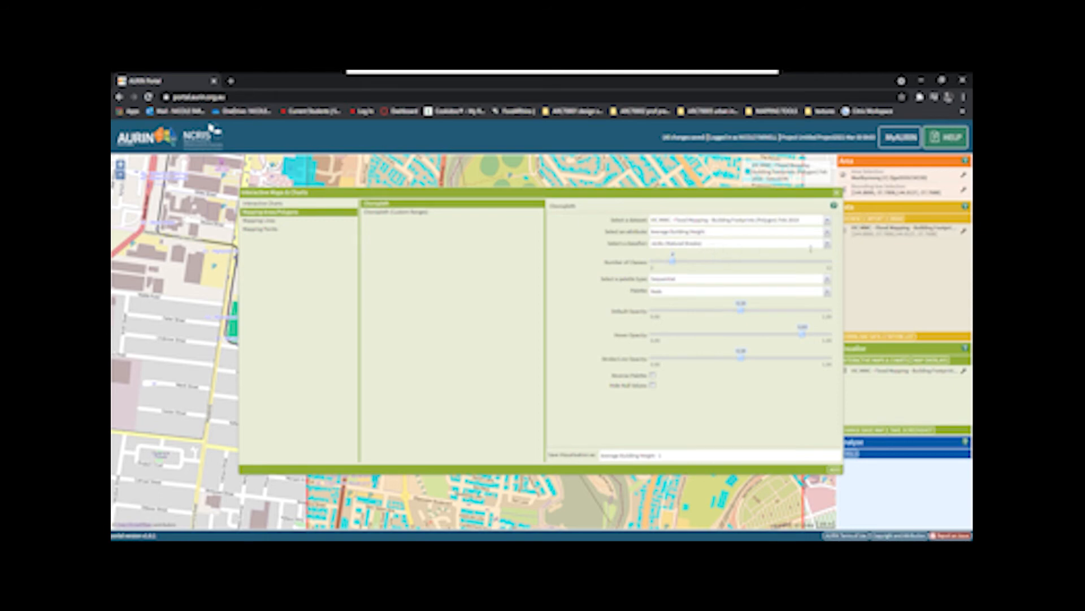
- Classify the choropleth by Jenks (Natural Breaks) into 12 classes with the Qualitative Paired palette and add it to the map
left_click(826, 244)
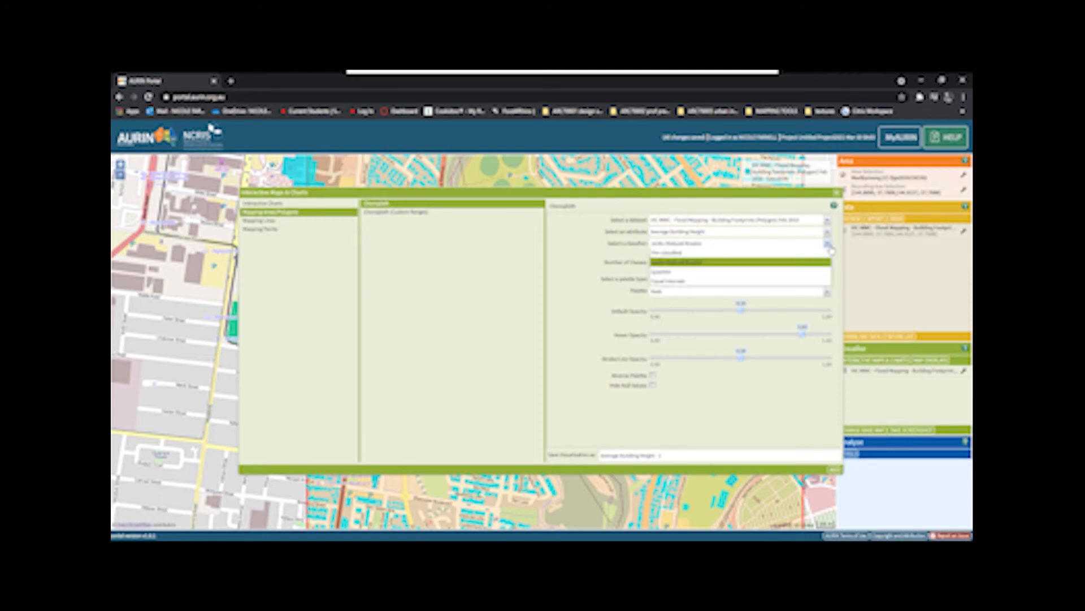
left_click(783, 264)
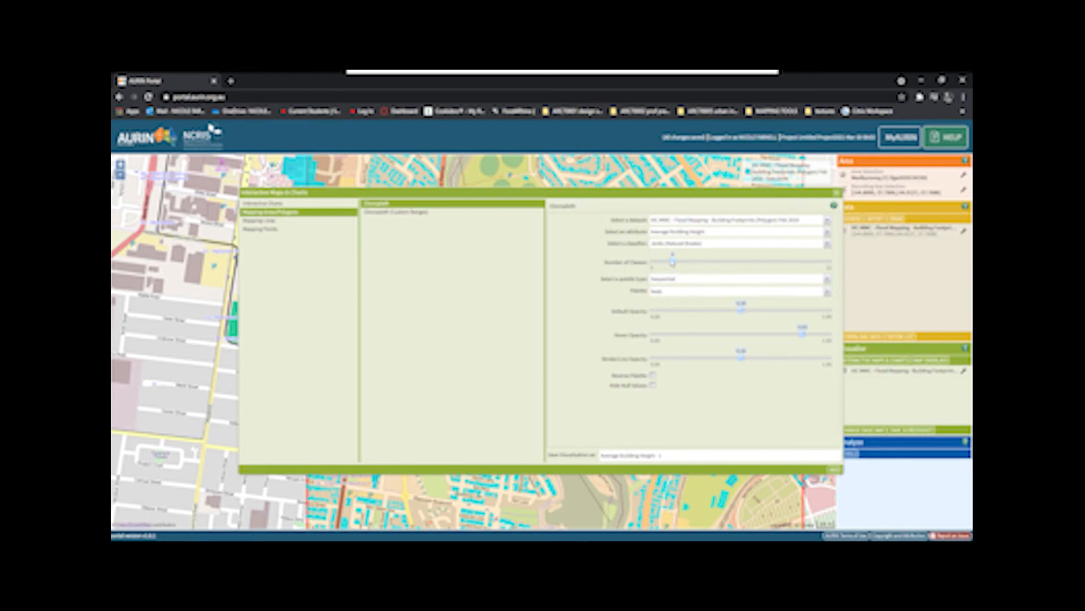
left_click_drag(673, 263, 851, 275)
left_click(827, 293)
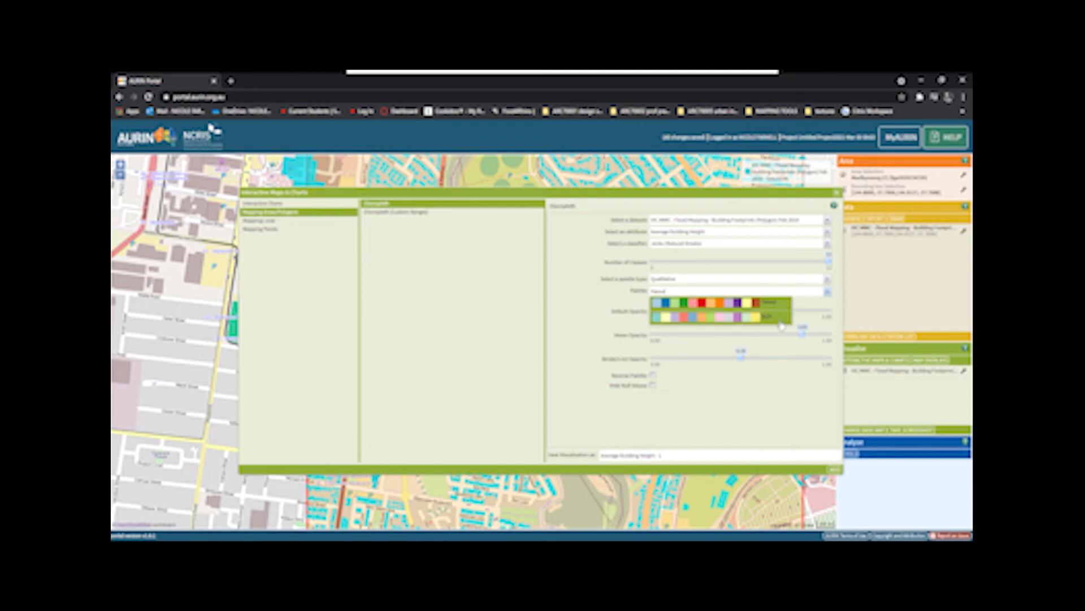
left_click(594, 294)
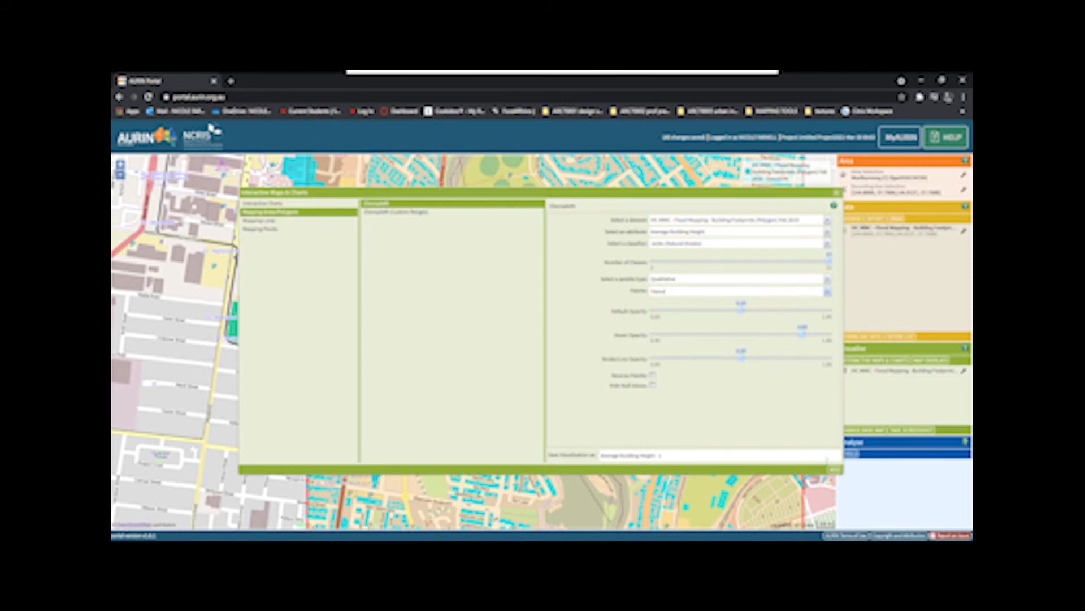
left_click(835, 469)
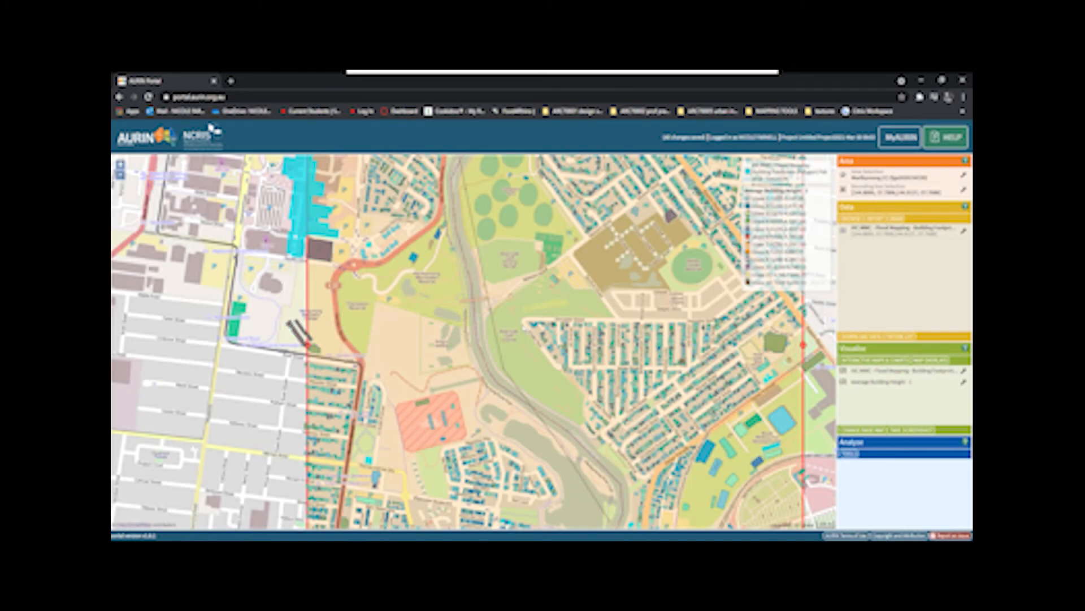
- Examine the height-coloured buildings around Charles Street, comparing individual buildings' average heights with the legend classes, and review the wider area
scroll(526, 325, "up", 1)
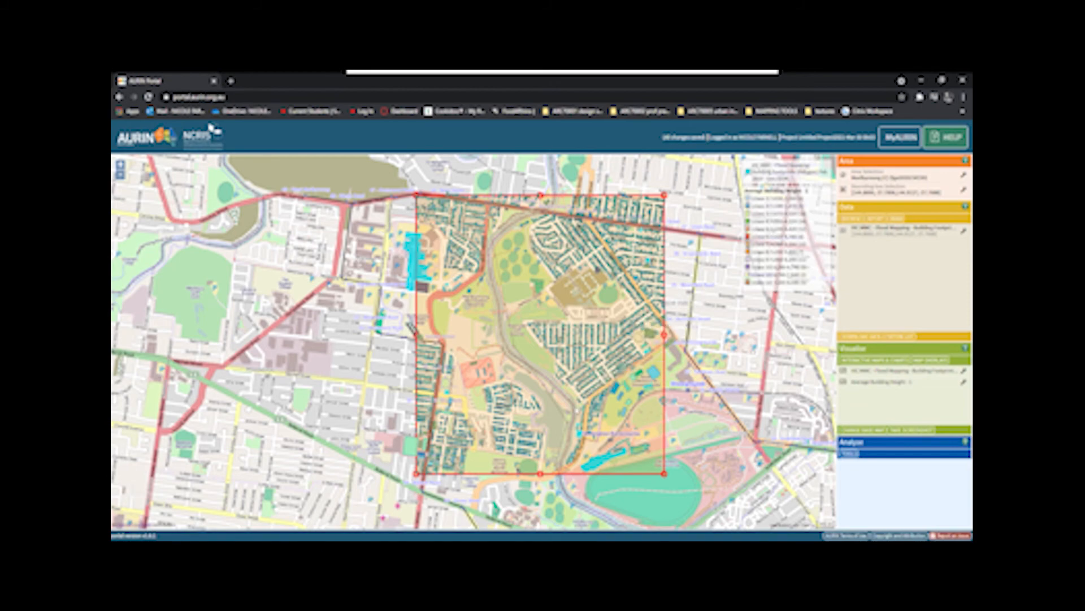
scroll(574, 407, "up", 1)
mouse_move(582, 334)
scroll(583, 334, "up", 1)
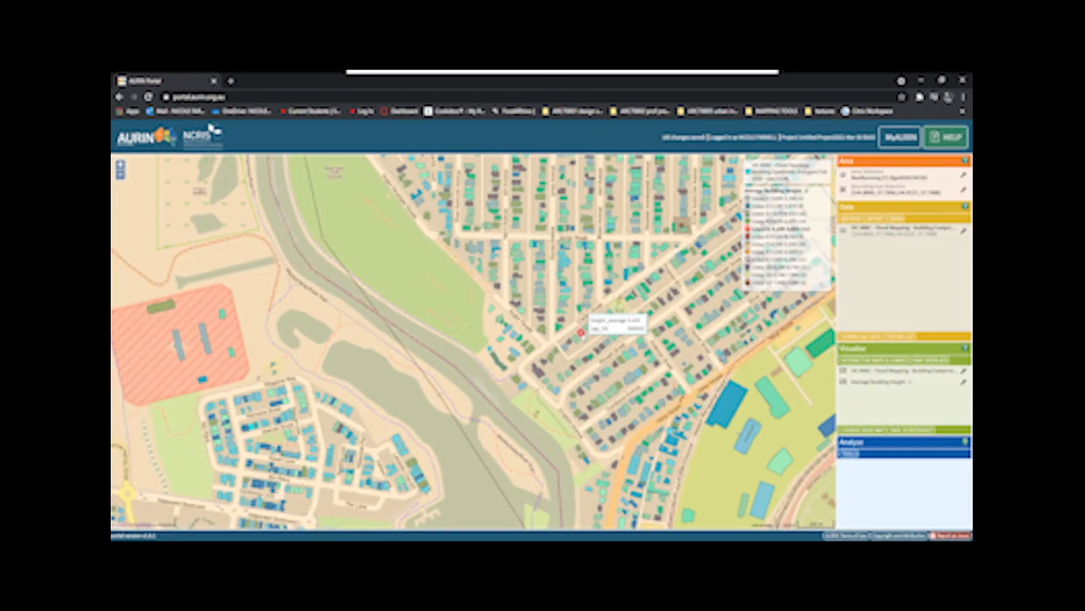
scroll(583, 334, "up", 1)
scroll(583, 336, "up", 1)
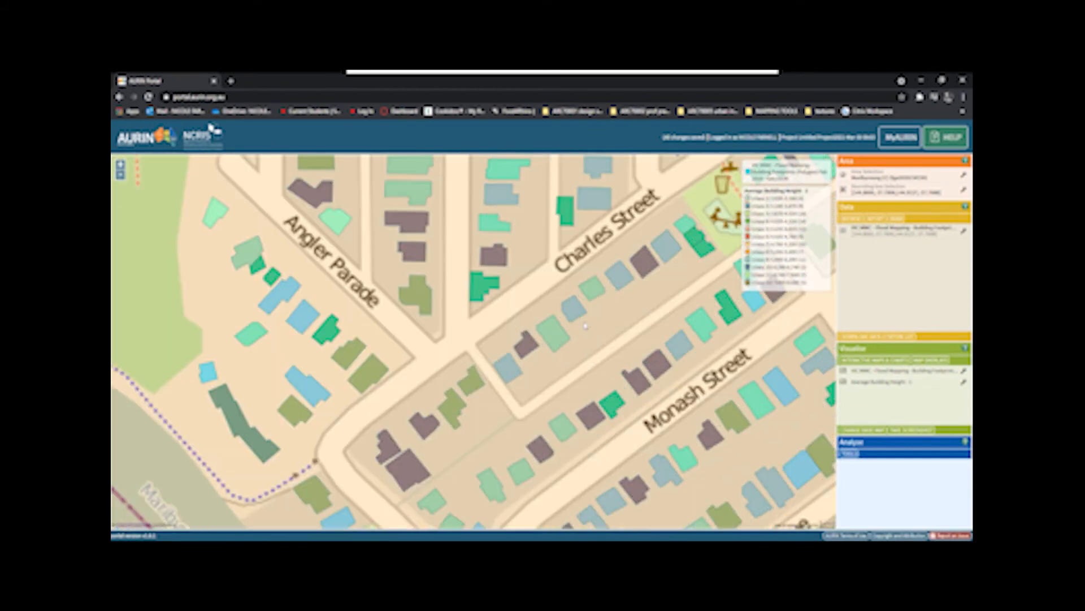
mouse_move(603, 294)
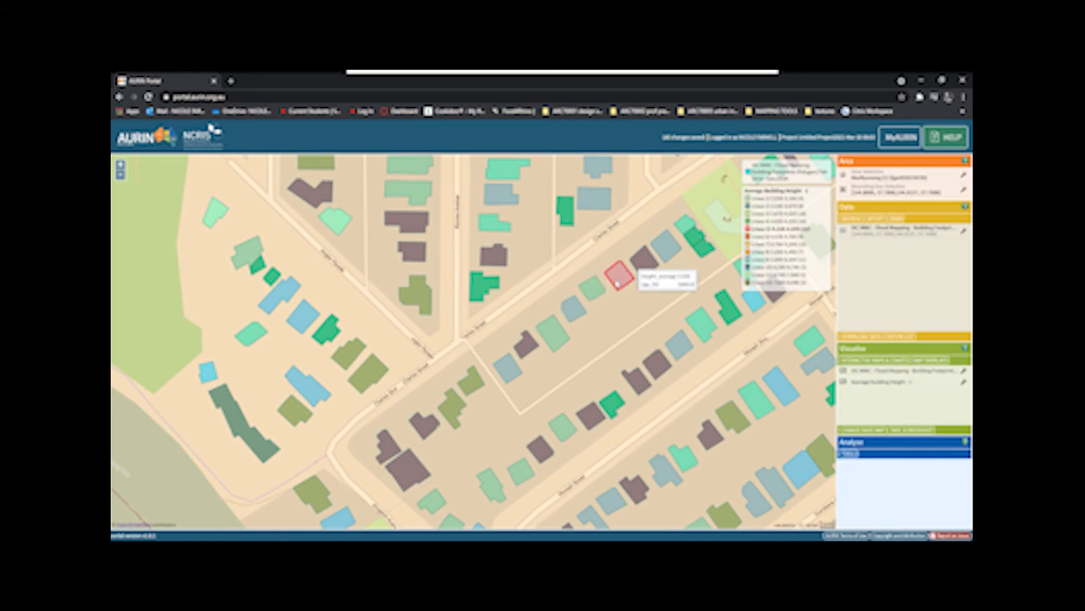
mouse_move(637, 266)
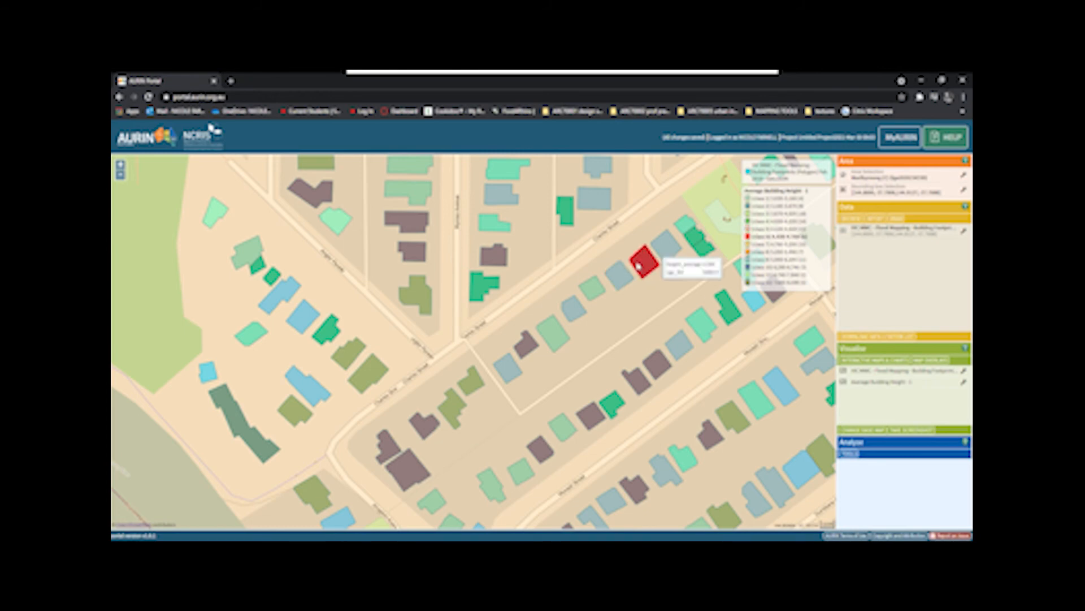
mouse_move(674, 257)
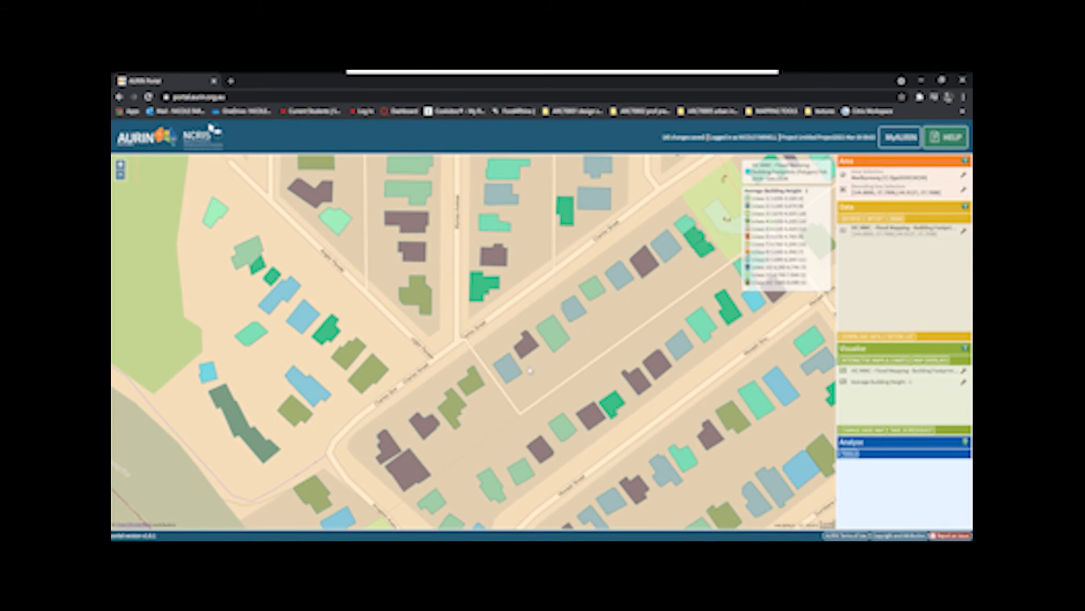
mouse_move(473, 381)
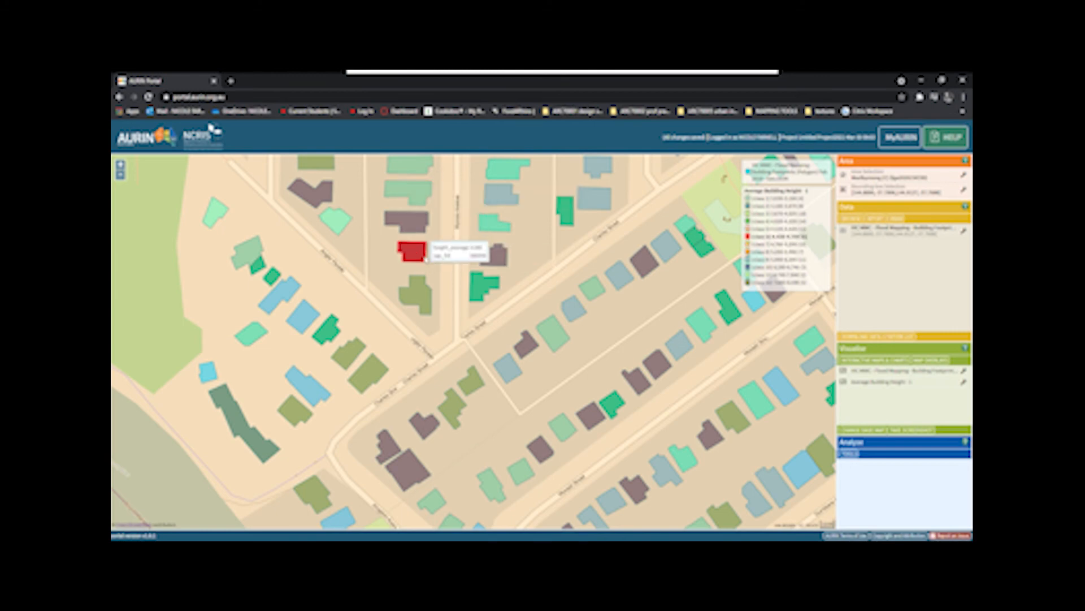
scroll(443, 278, "down", 5)
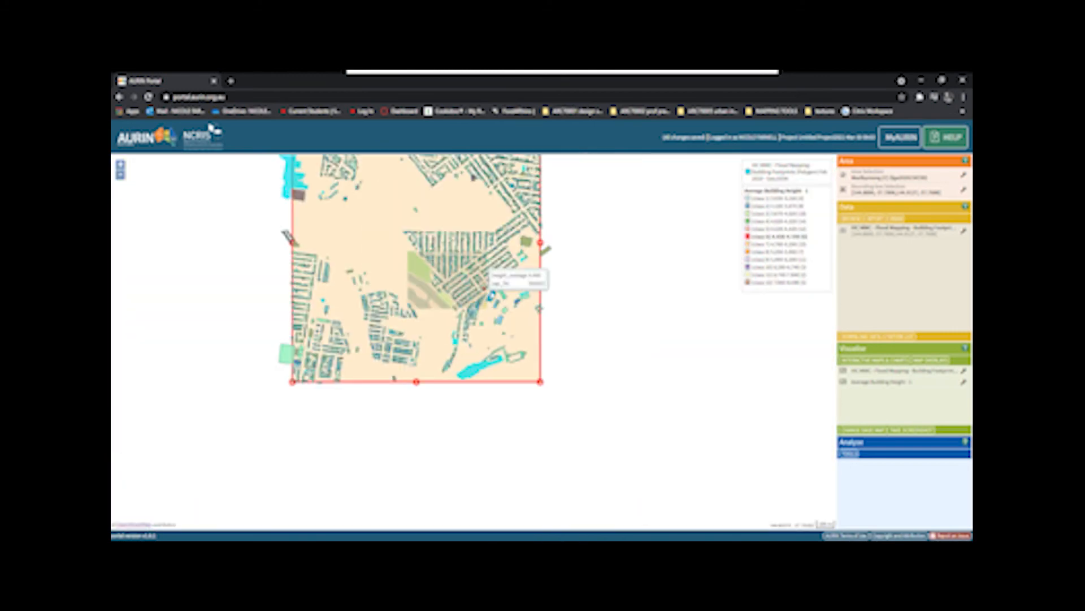
scroll(389, 204, "up", 4)
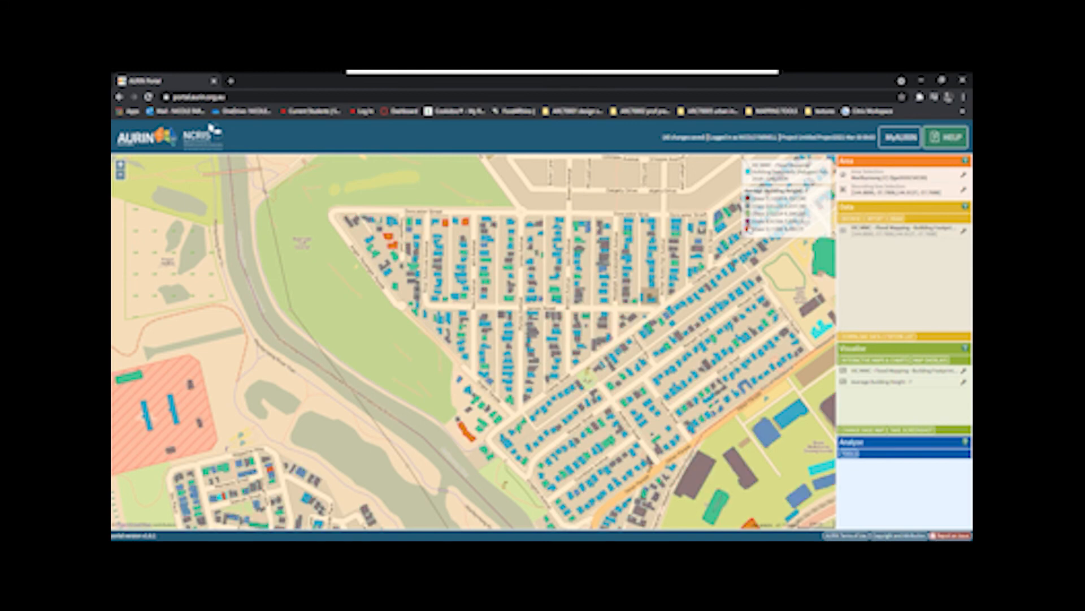
- Download the building footprints dataset for the Maribyrnong bounding box
scroll(624, 319, "up", 1)
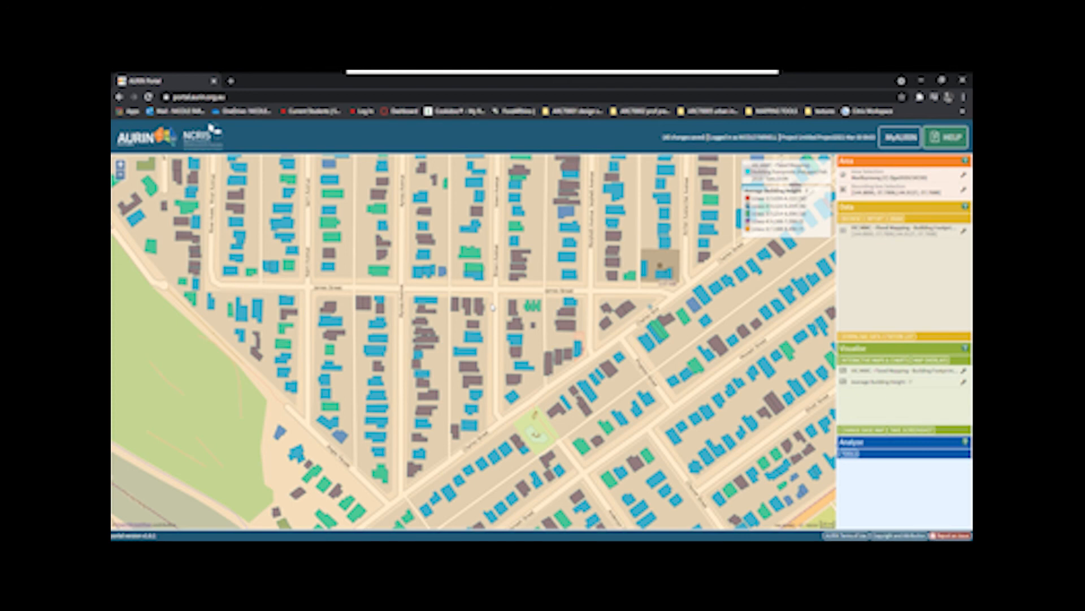
scroll(493, 307, "down", 3)
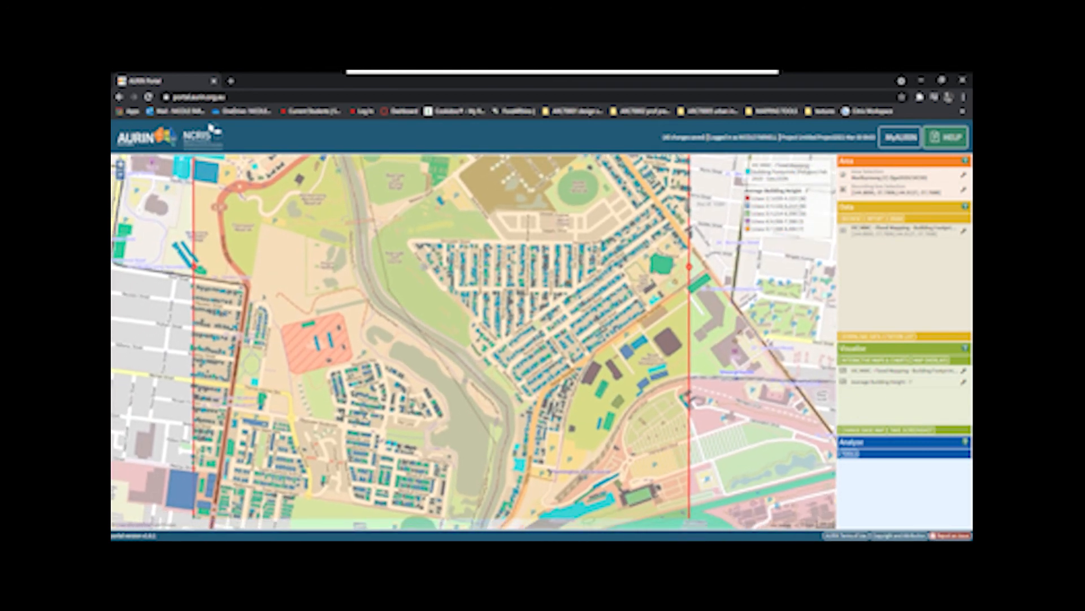
left_click_drag(415, 272, 483, 252)
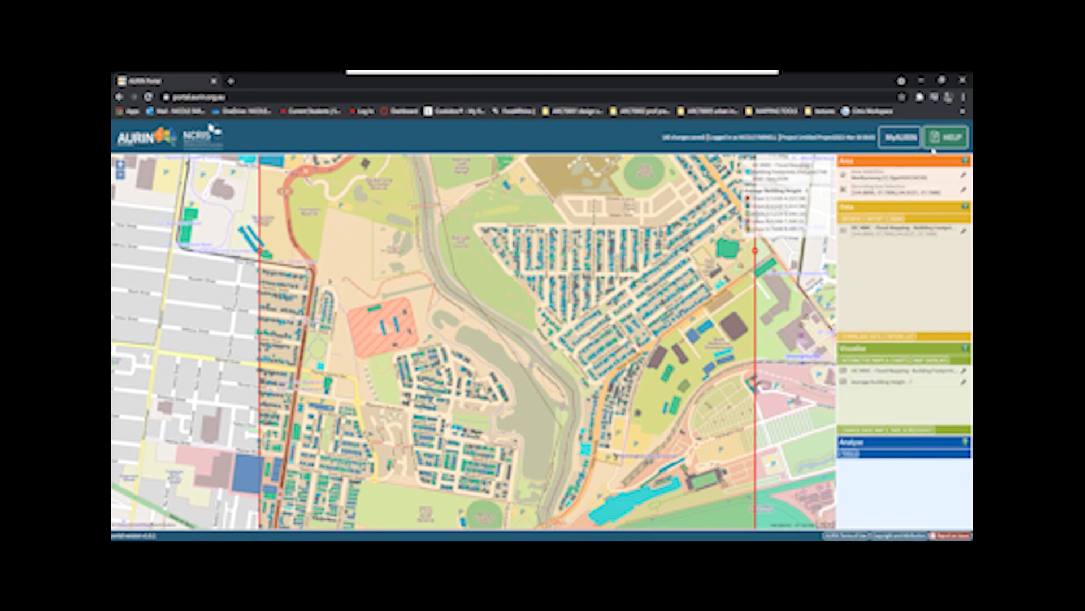
left_click_drag(571, 309, 597, 398)
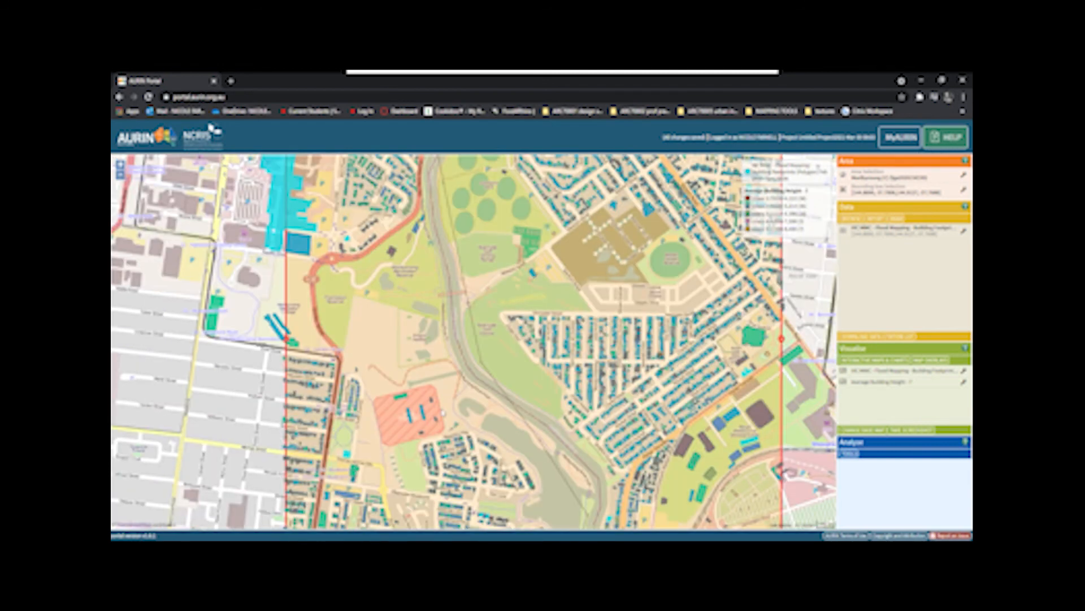
mouse_move(304, 244)
left_click(963, 232)
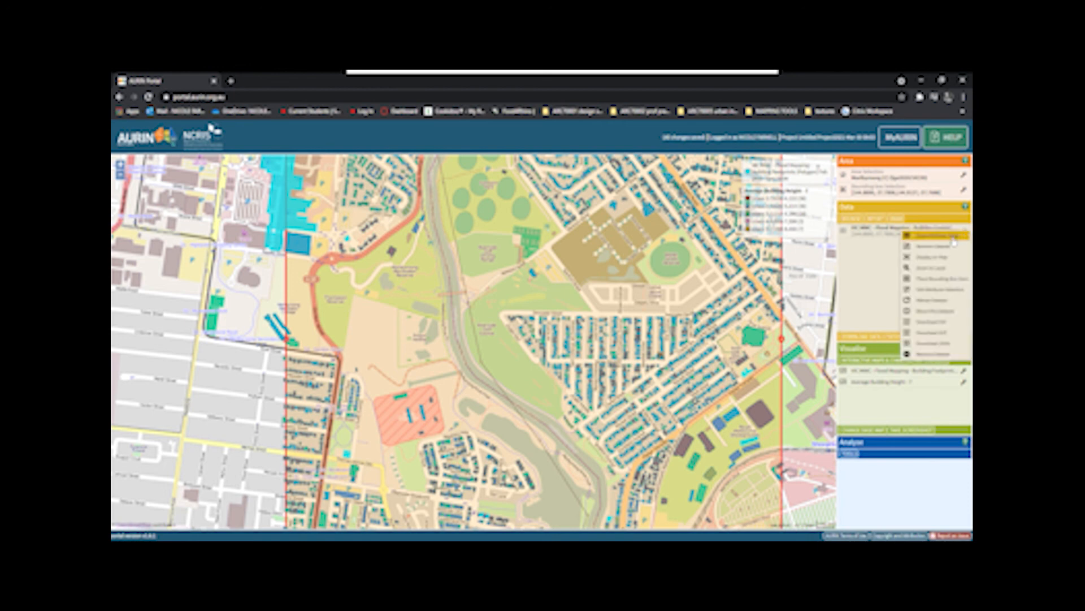
left_click(956, 338)
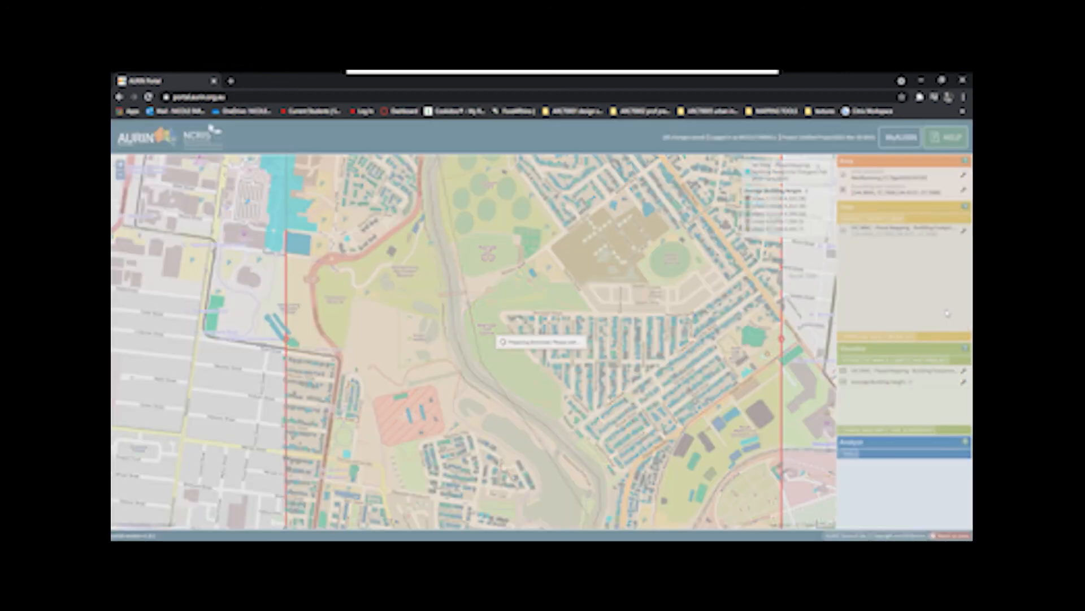